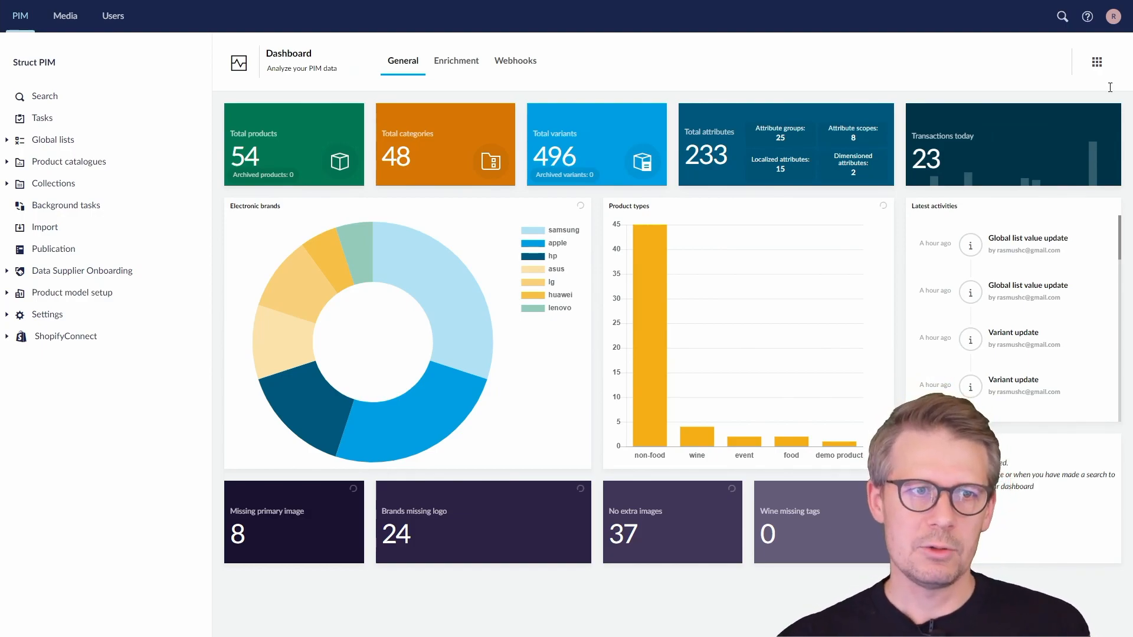
# Open the PIM search and filter products with !"" for Name (en-GB) and non for Product structure
pyautogui.click(52, 104)
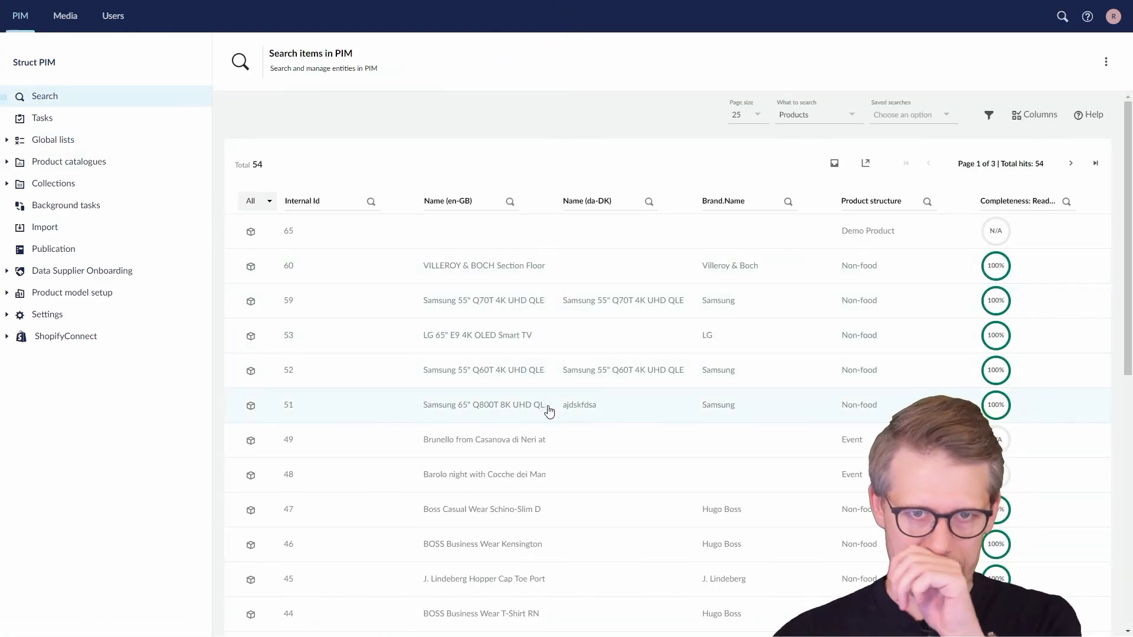
pyautogui.click(439, 201)
pyautogui.write('!""')
pyautogui.press('Return')
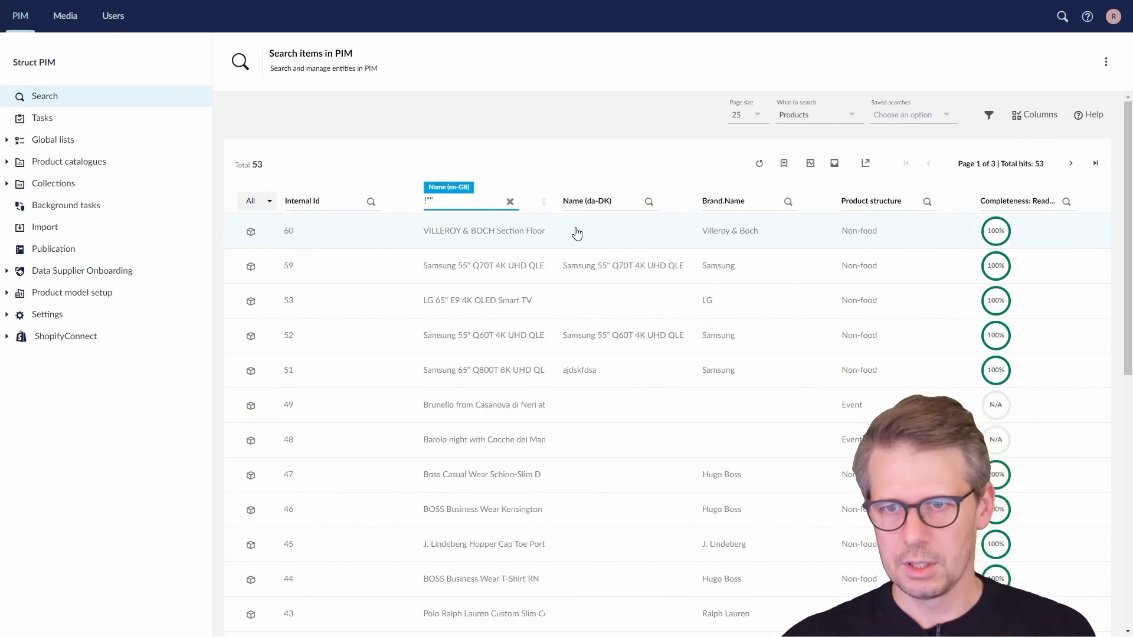
pyautogui.click(856, 201)
pyautogui.write('non')
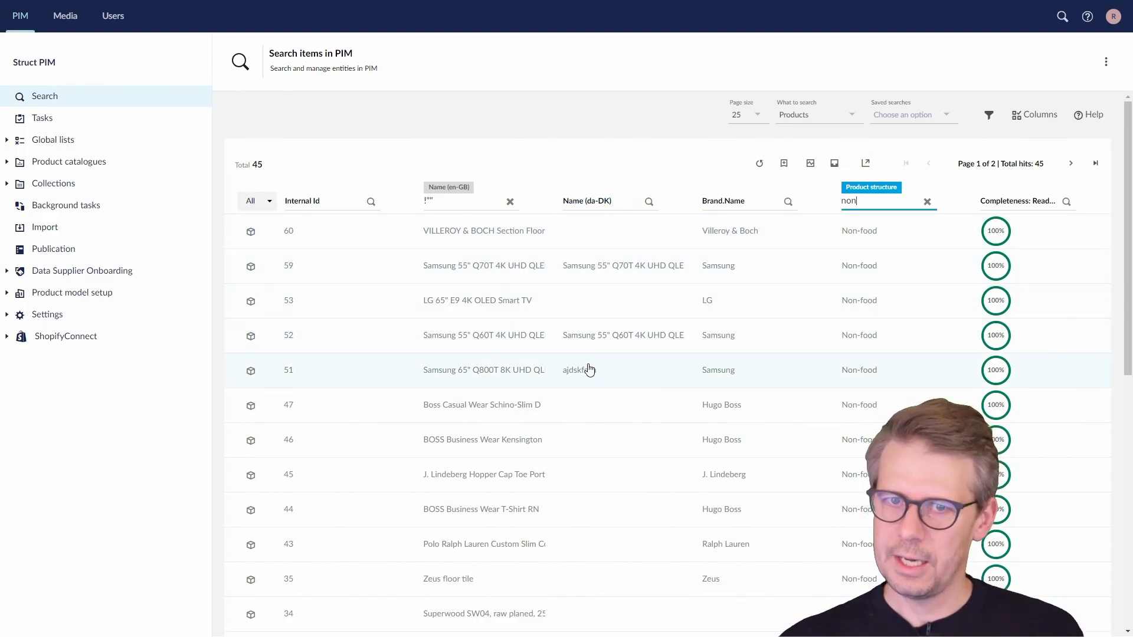
# Filter Name (da-DK) with "" to find missing Danish names, and export the filtered product list to Excel
pyautogui.click(608, 202)
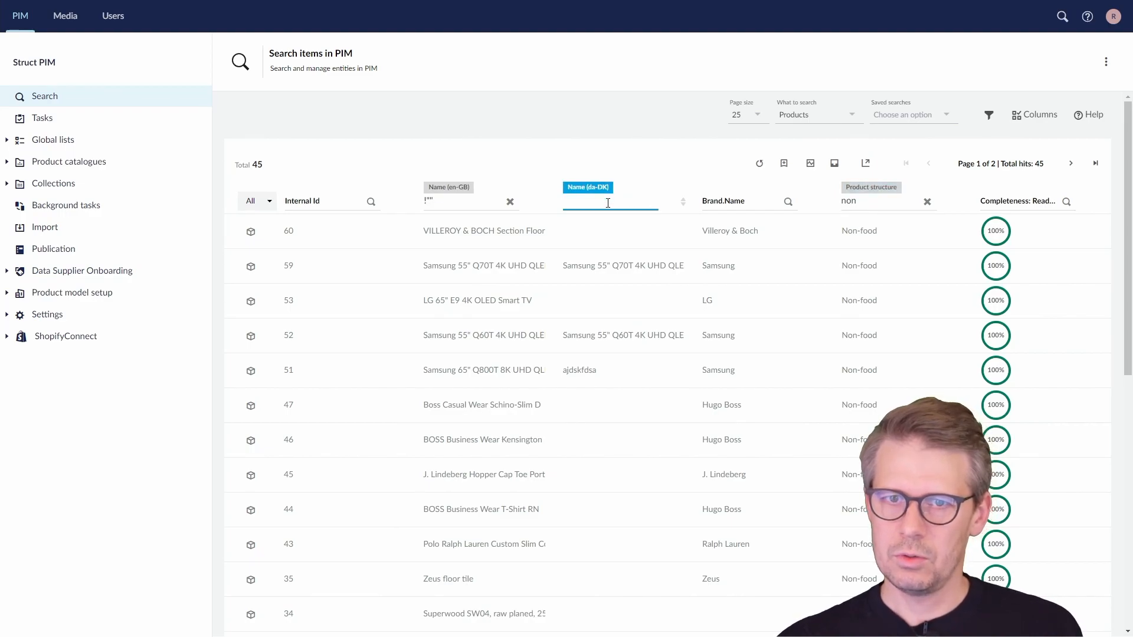
pyautogui.write('""')
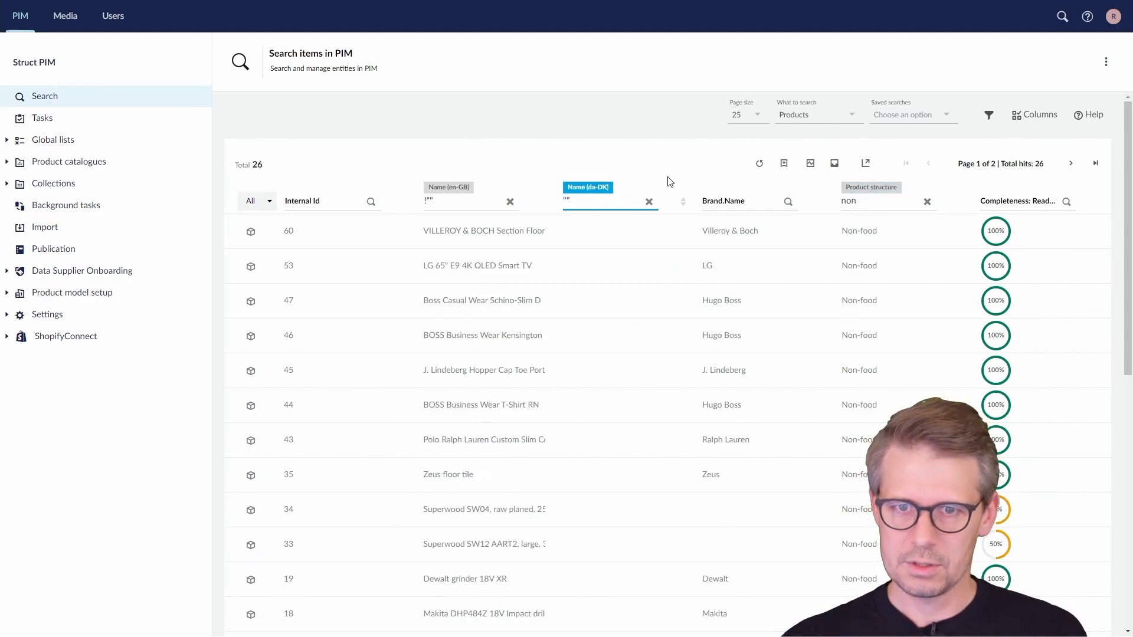
pyautogui.scroll(-5, 674, 183)
pyautogui.scroll(5, 675, 183)
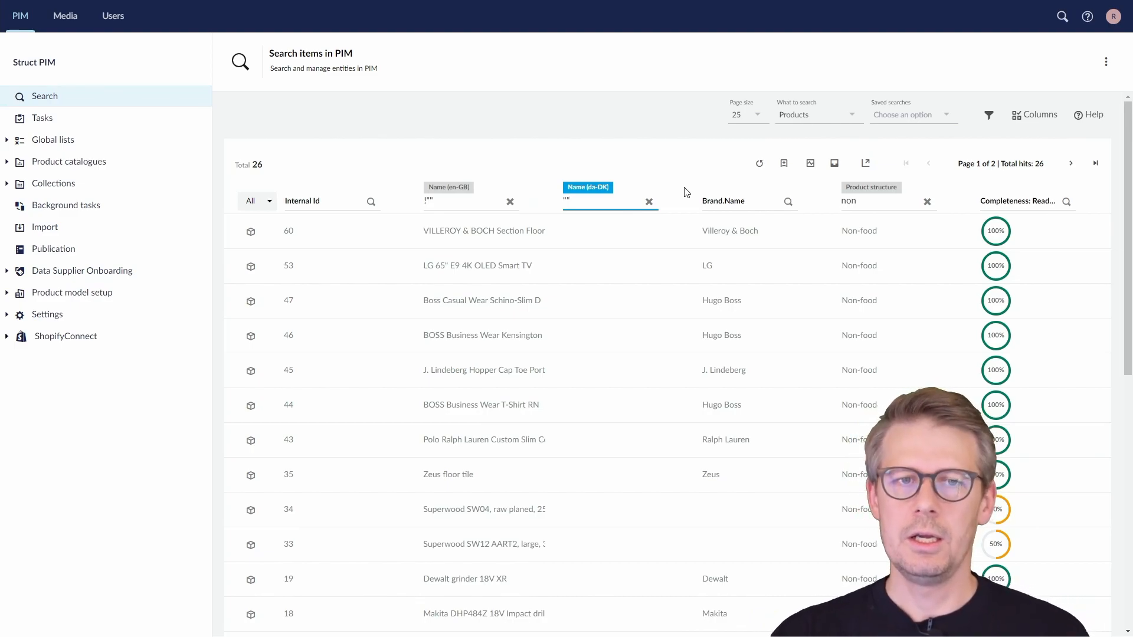
pyautogui.click(866, 165)
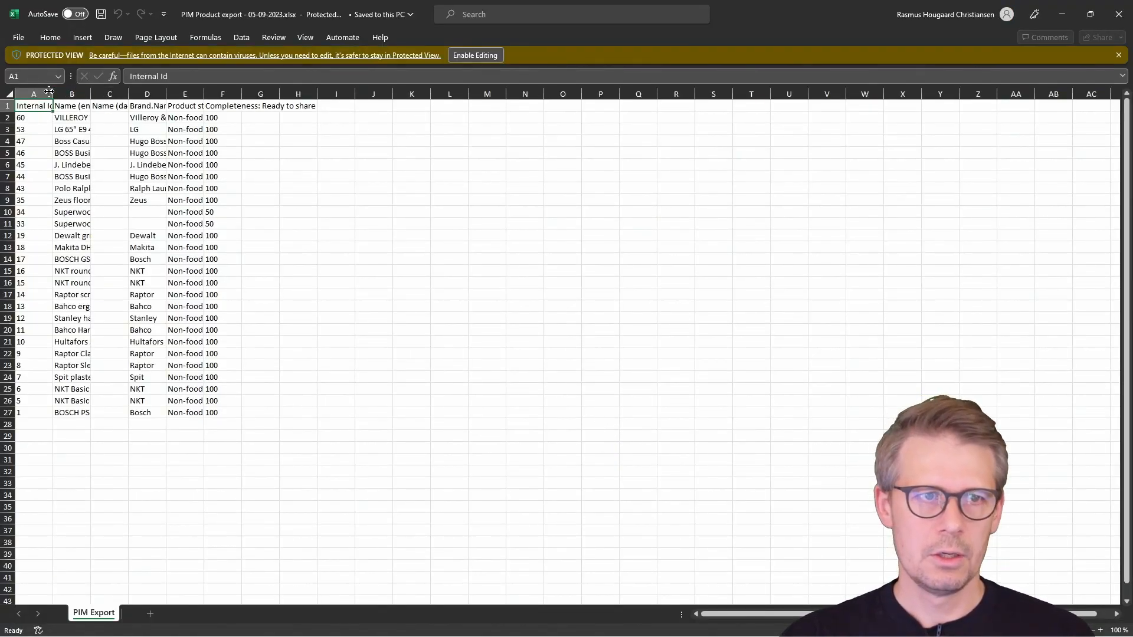
pyautogui.moveTo(49, 92); pyautogui.dragTo(298, 93)
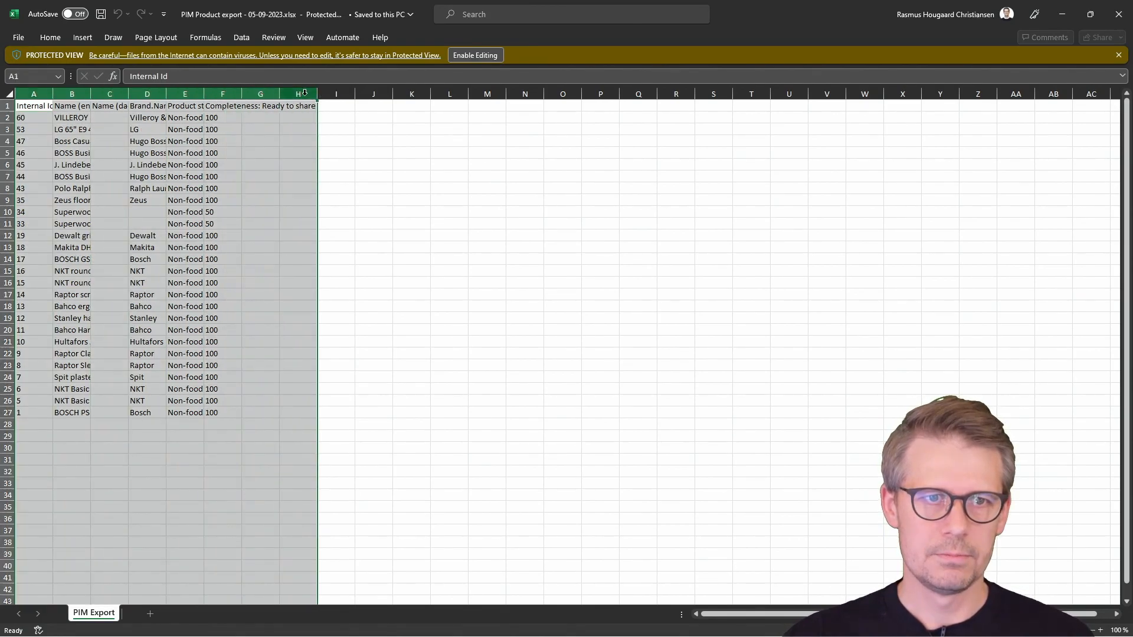
pyautogui.doubleClick(248, 92)
pyautogui.click(499, 235)
# Enable editing of the exported workbook and auto-fit the widths of columns A to H
pyautogui.click(476, 55)
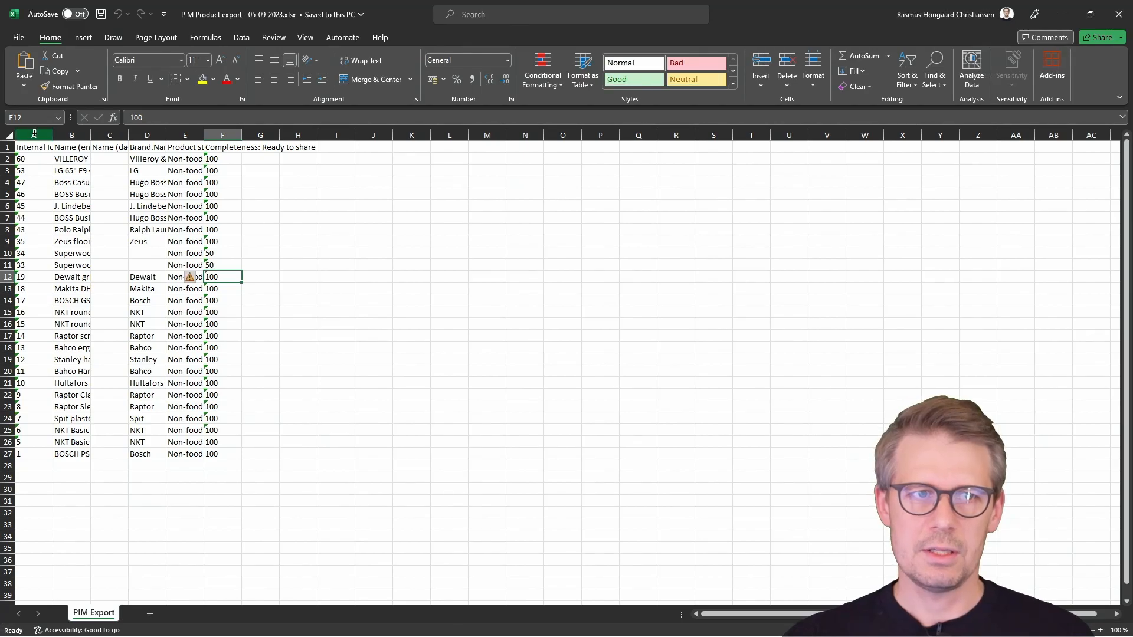
pyautogui.moveTo(34, 134); pyautogui.dragTo(298, 135)
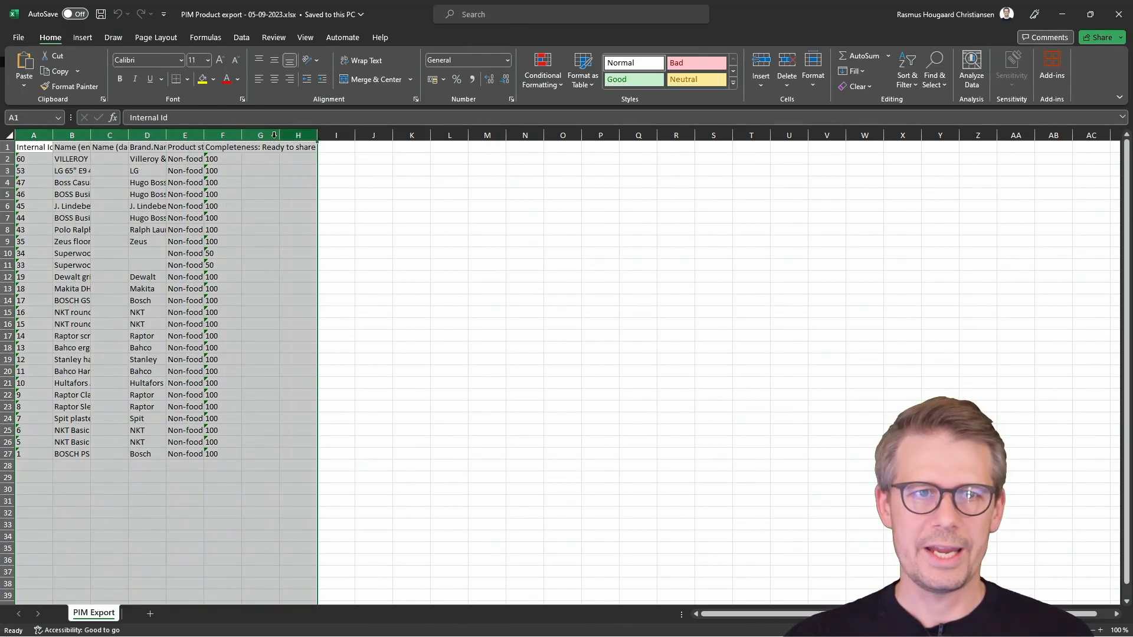
pyautogui.doubleClick(280, 135)
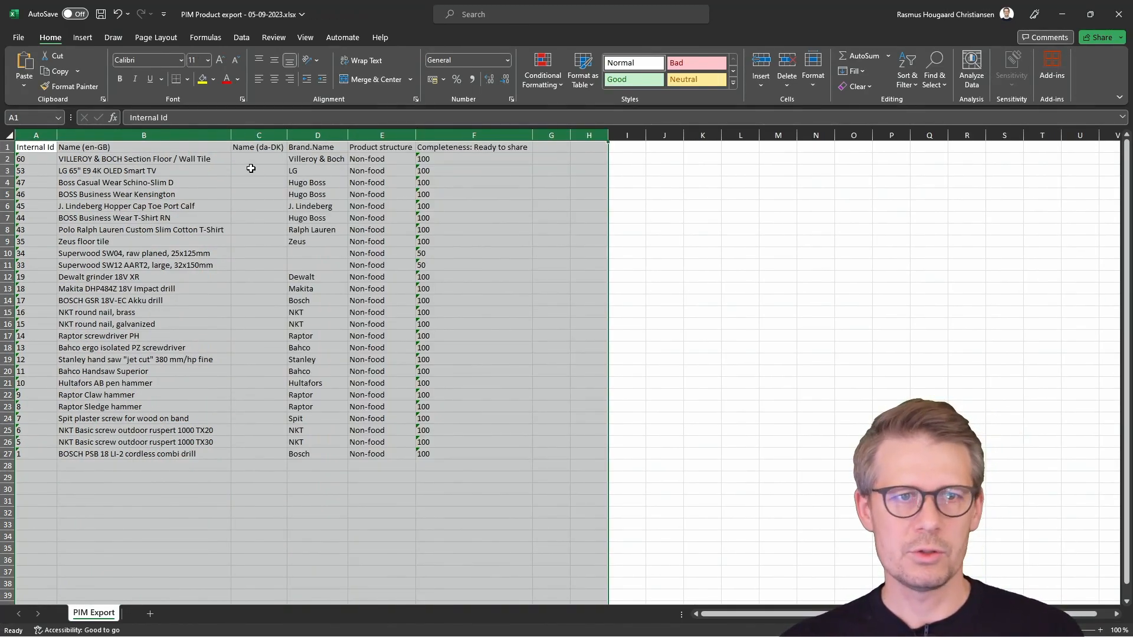
# Enter placeholder Danish names in the Name (da-DK) column: sdkhf lksd in C2, asdf sda in C3 and sdaf ads in C7
pyautogui.click(260, 160)
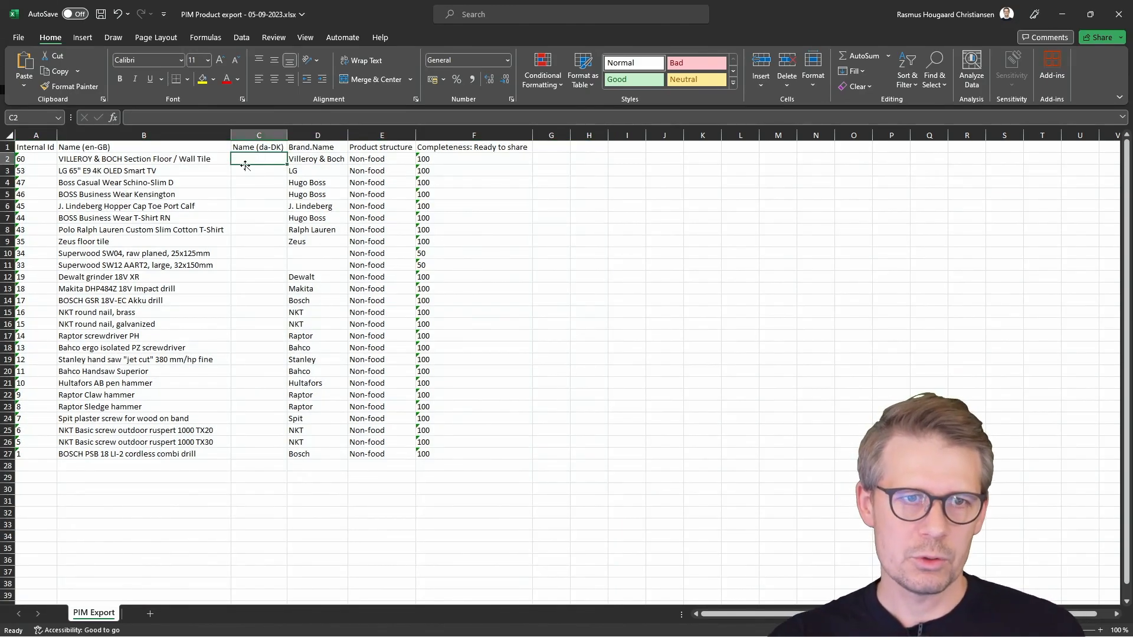
pyautogui.click(180, 158)
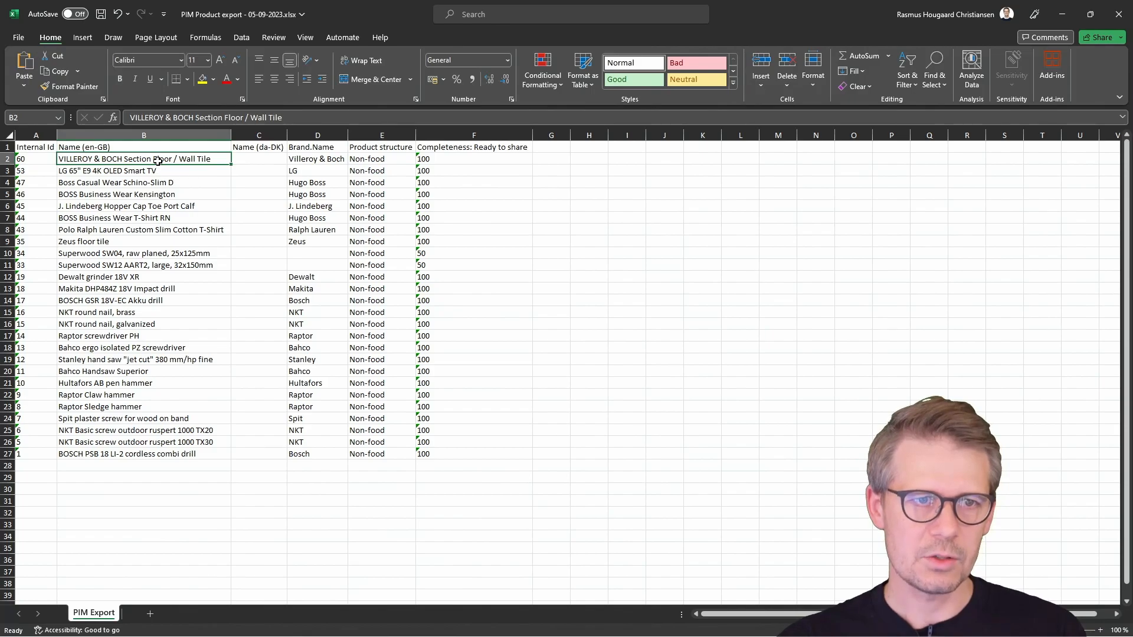
pyautogui.click(267, 158)
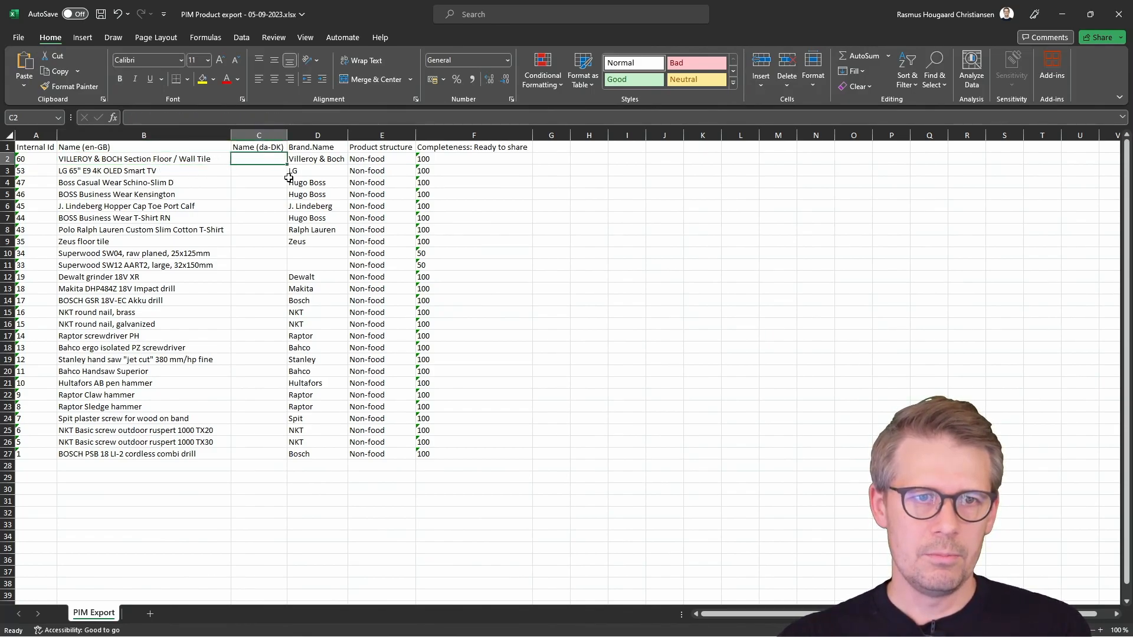
pyautogui.write('sdkhf lksd')
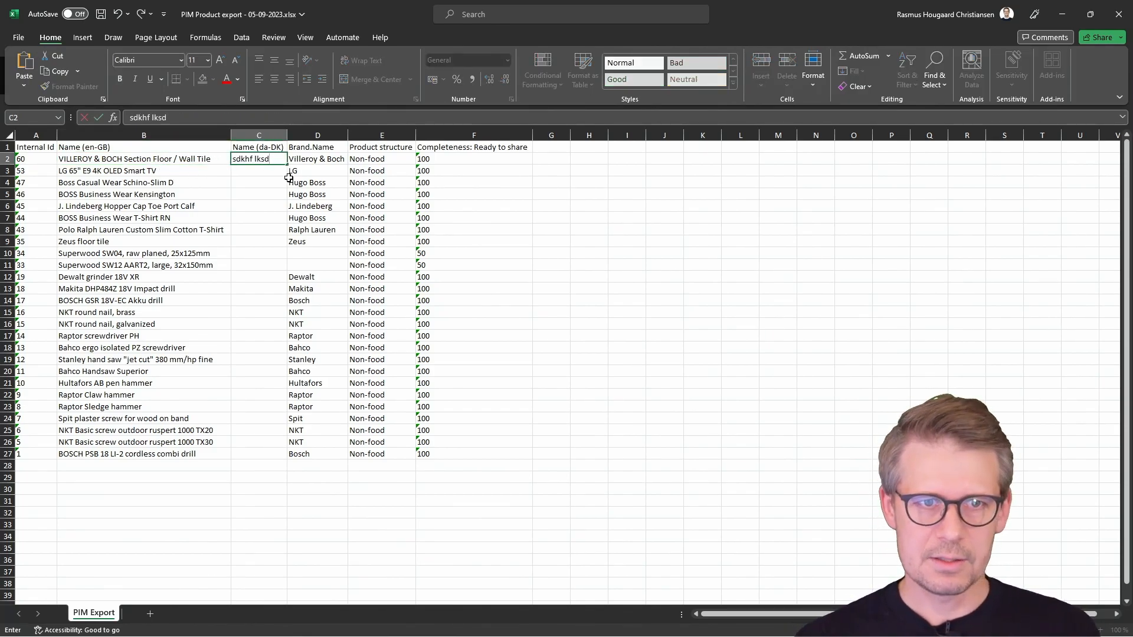
pyautogui.click(265, 171)
pyautogui.write('asdf sda')
pyautogui.click(260, 217)
pyautogui.write('sdaf ads')
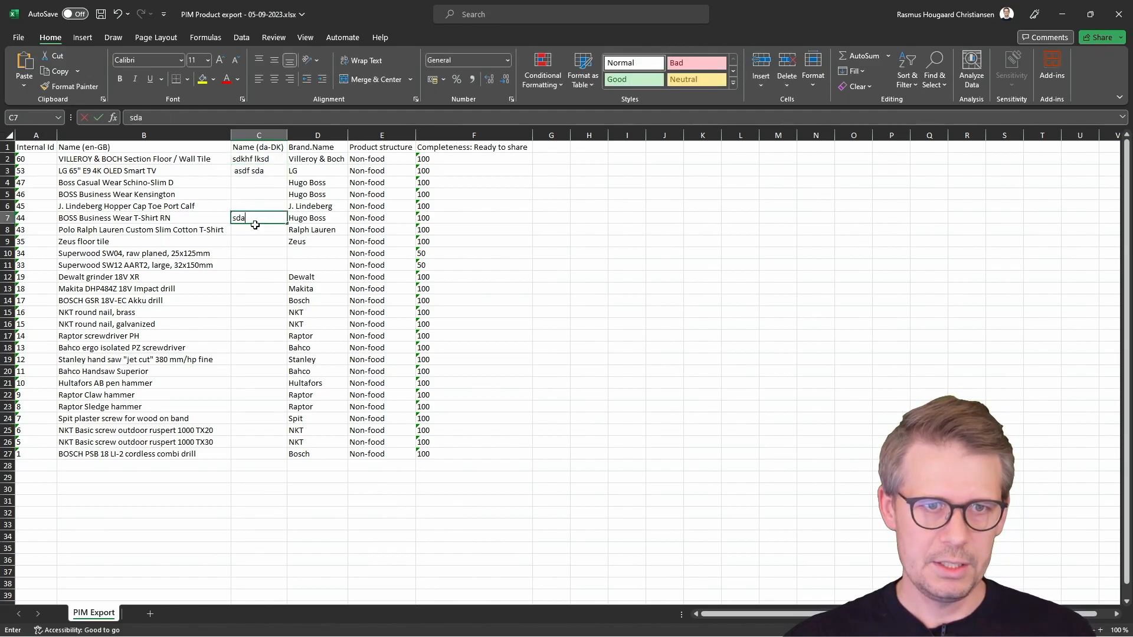
# Add the Danish names a sdf in C5, as fds in C11, a dsfa in C19 and sadf a in C13
pyautogui.click(252, 198)
pyautogui.write('a sdf')
pyautogui.click(260, 265)
pyautogui.write('as fds')
pyautogui.click(264, 360)
pyautogui.write('a dsfa')
pyautogui.click(257, 291)
pyautogui.write('sadf a')
# Add asdfg g fd in C17, sadf a in C15 and sdf sdf in C22 and C24, and save the workbook
pyautogui.click(255, 338)
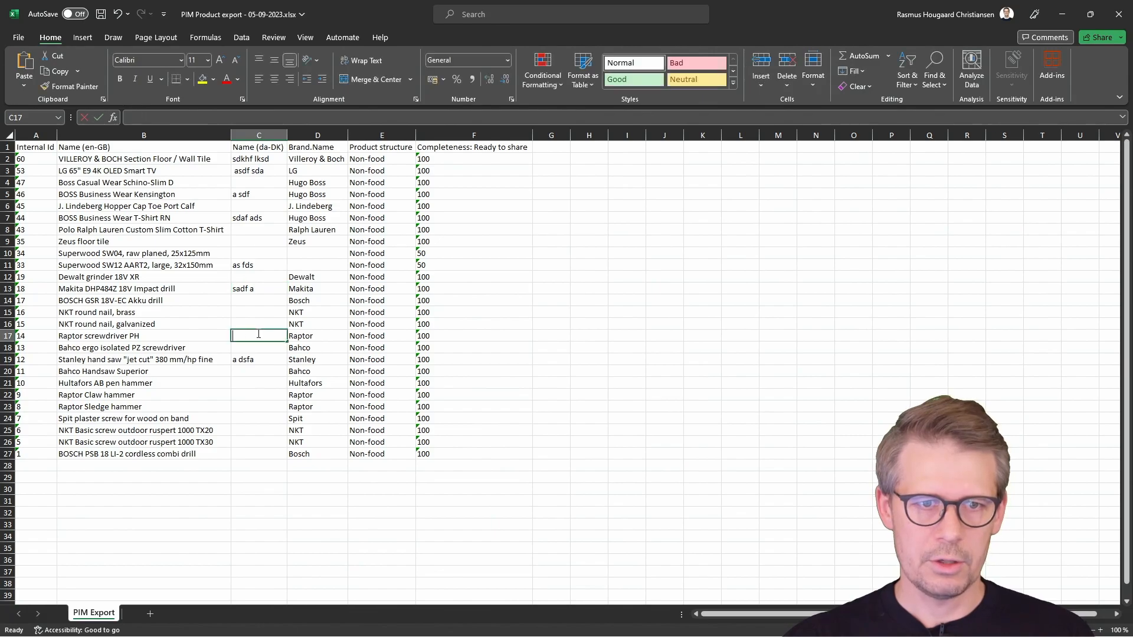
pyautogui.write('asdfg g fd')
pyautogui.click(257, 316)
pyautogui.write('sadf a')
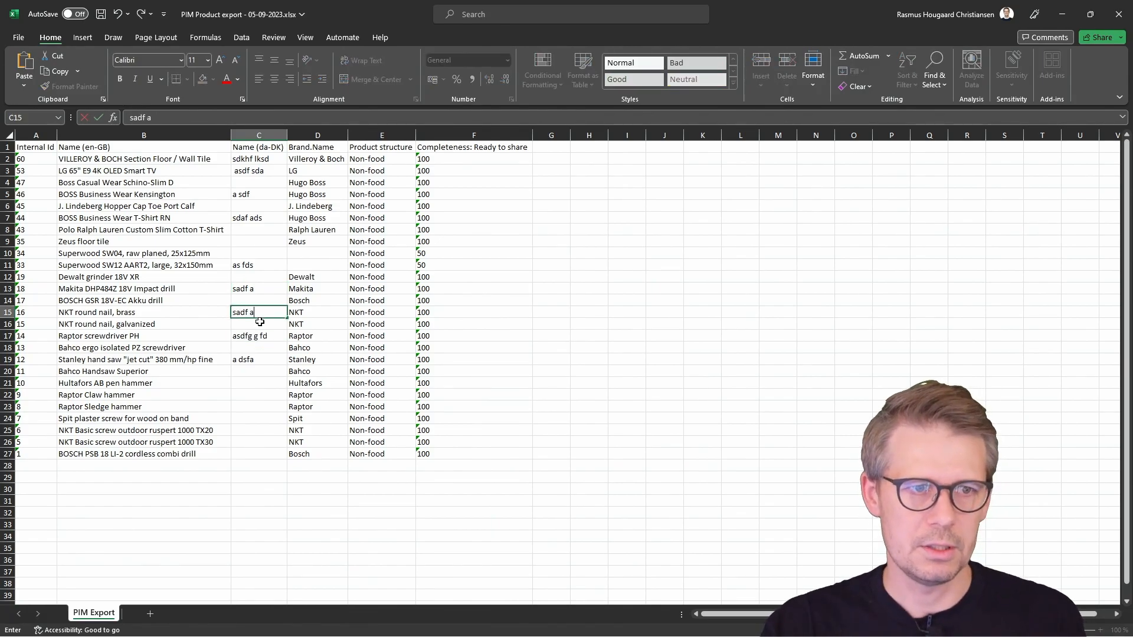
pyautogui.click(267, 399)
pyautogui.write('sdf sdf')
pyautogui.click(267, 419)
pyautogui.write('sdf sdf')
pyautogui.click(265, 362)
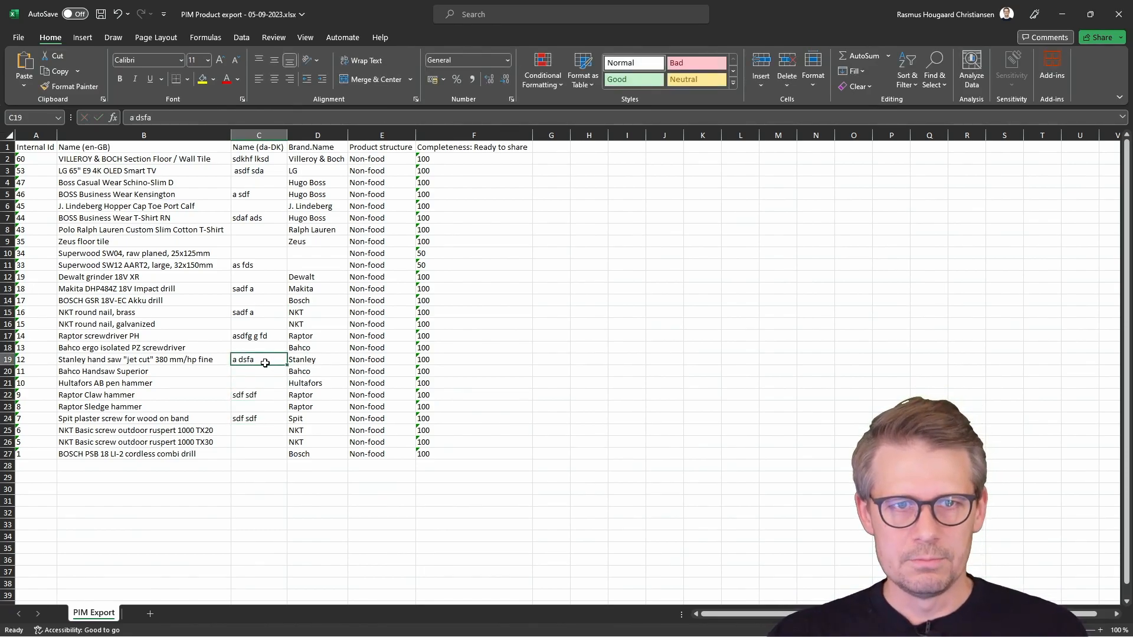
pyautogui.hotkey('ctrl', 's')
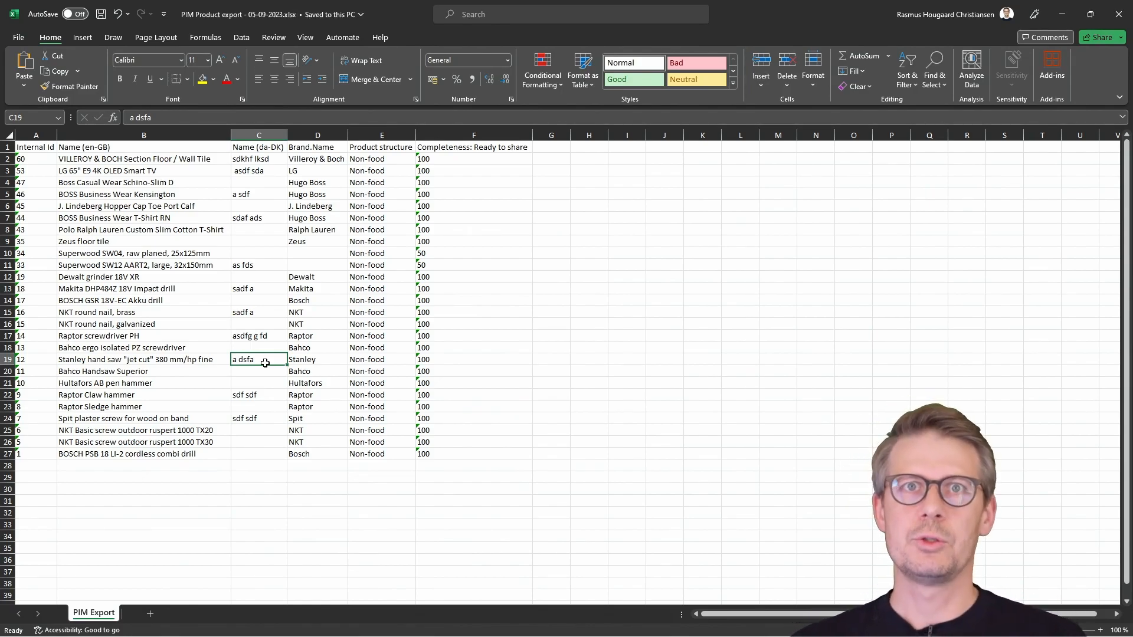
# Switch back to Struct PIM and choose PIM Product export - 05-09-2023.xlsx from the Downloads folder as the import file
pyautogui.click(1112, 21)
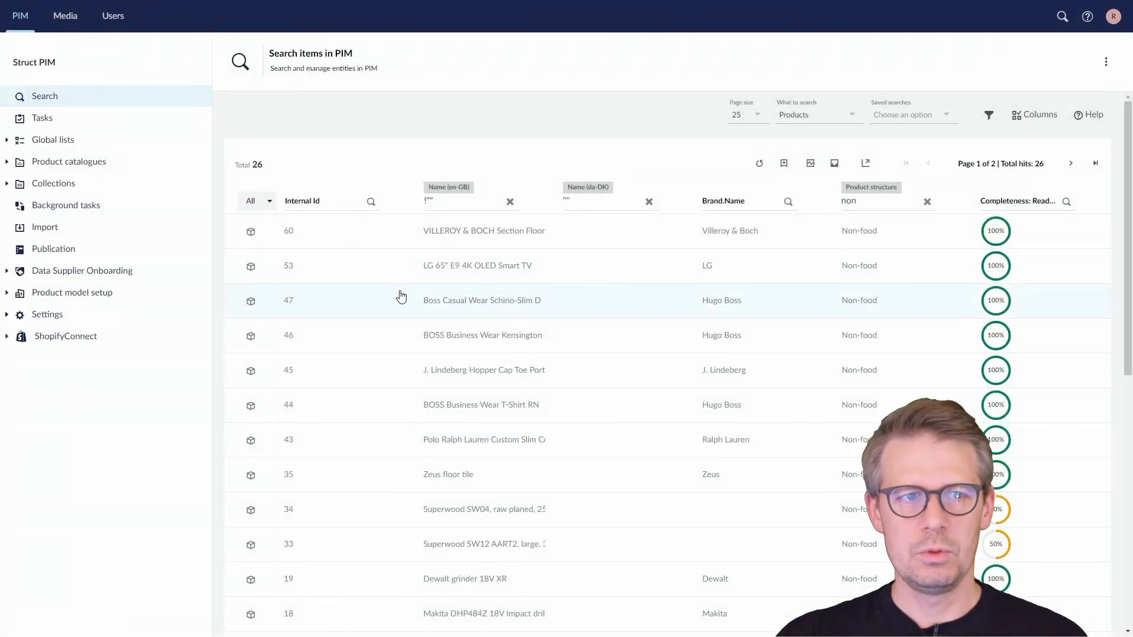
pyautogui.click(59, 233)
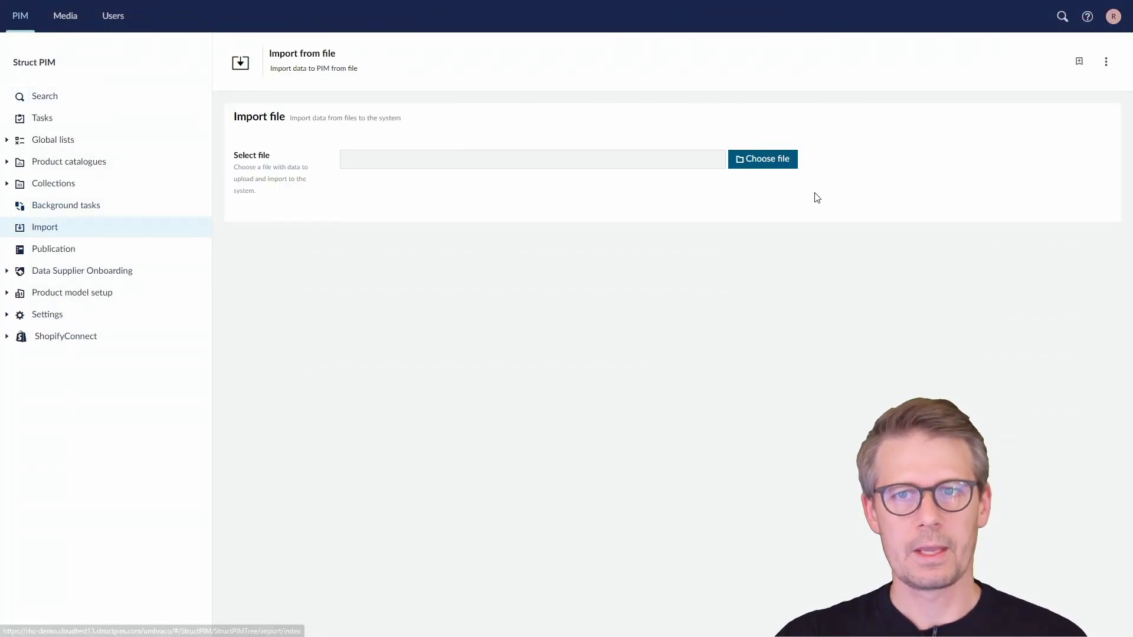
pyautogui.click(782, 161)
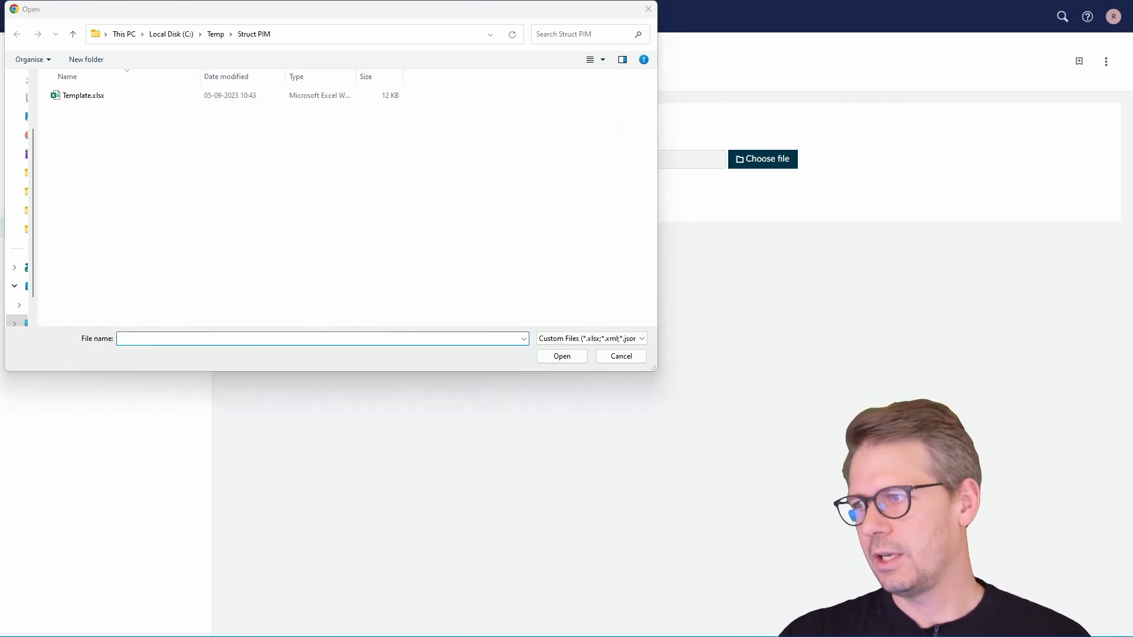
pyautogui.click(330, 37)
pyautogui.write('Downloads')
pyautogui.press('Return')
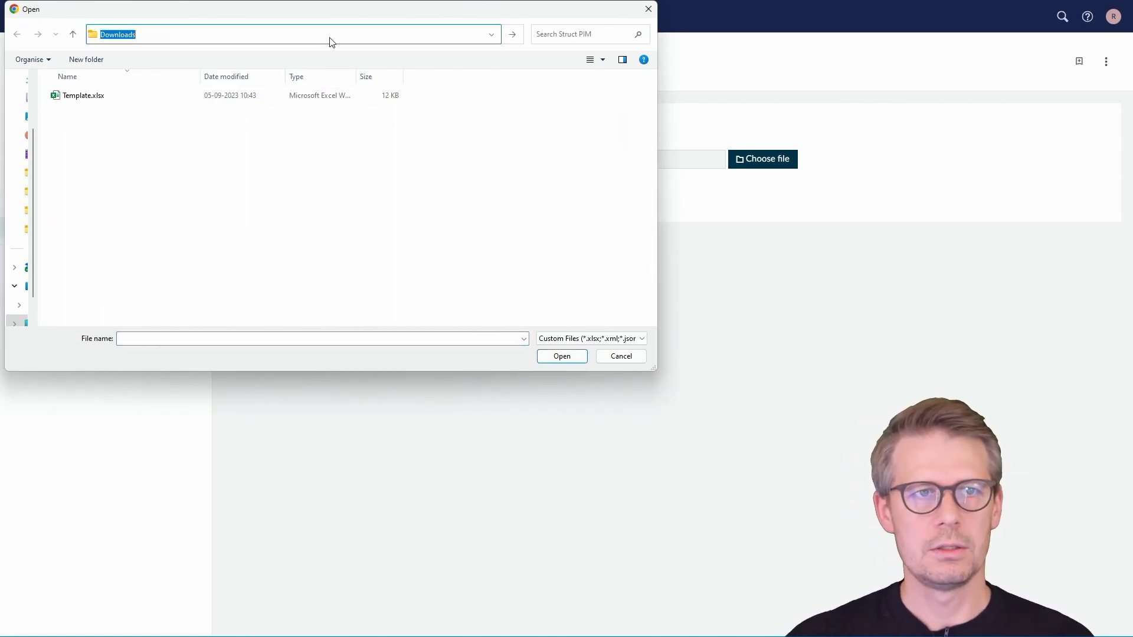
pyautogui.click(121, 112)
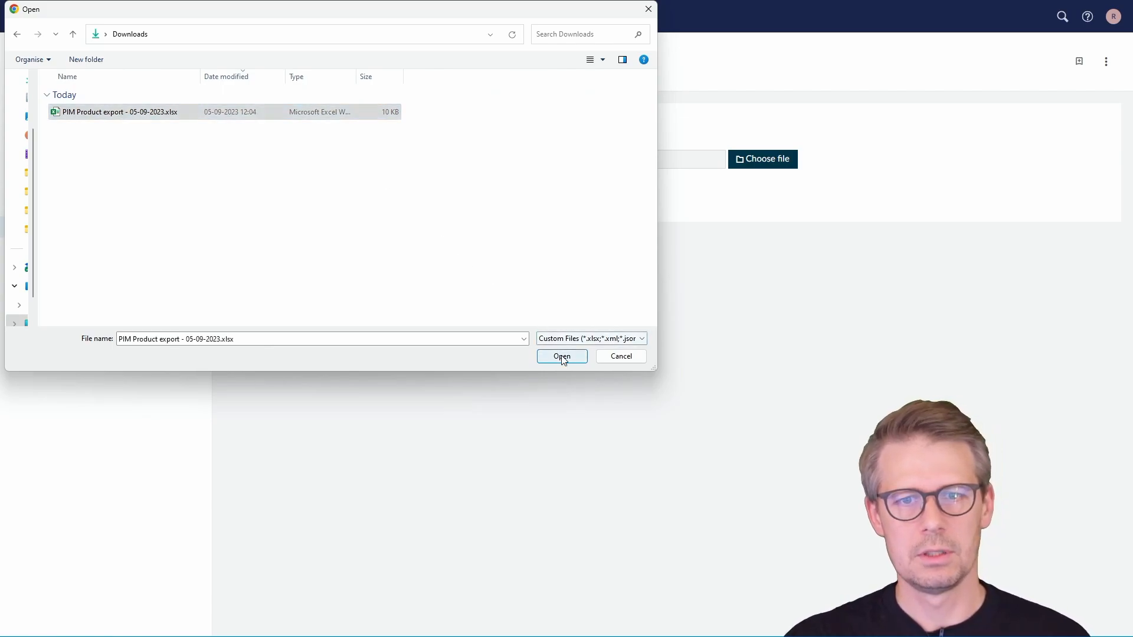
pyautogui.click(562, 356)
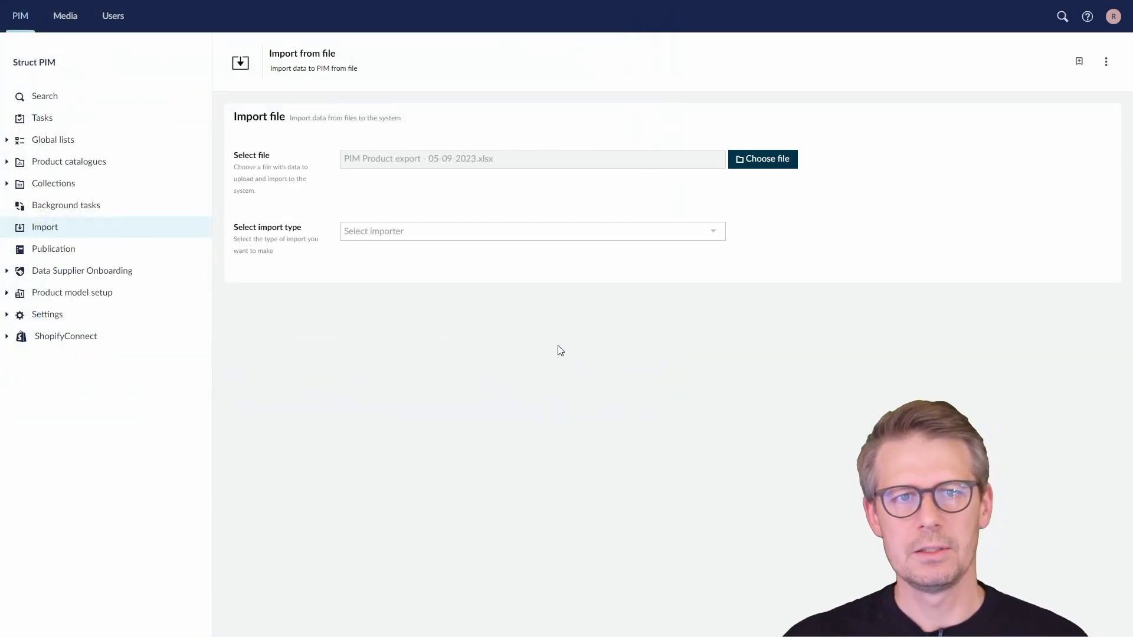
# Set the import type to General Excel import and upload the file without including media
pyautogui.click(453, 231)
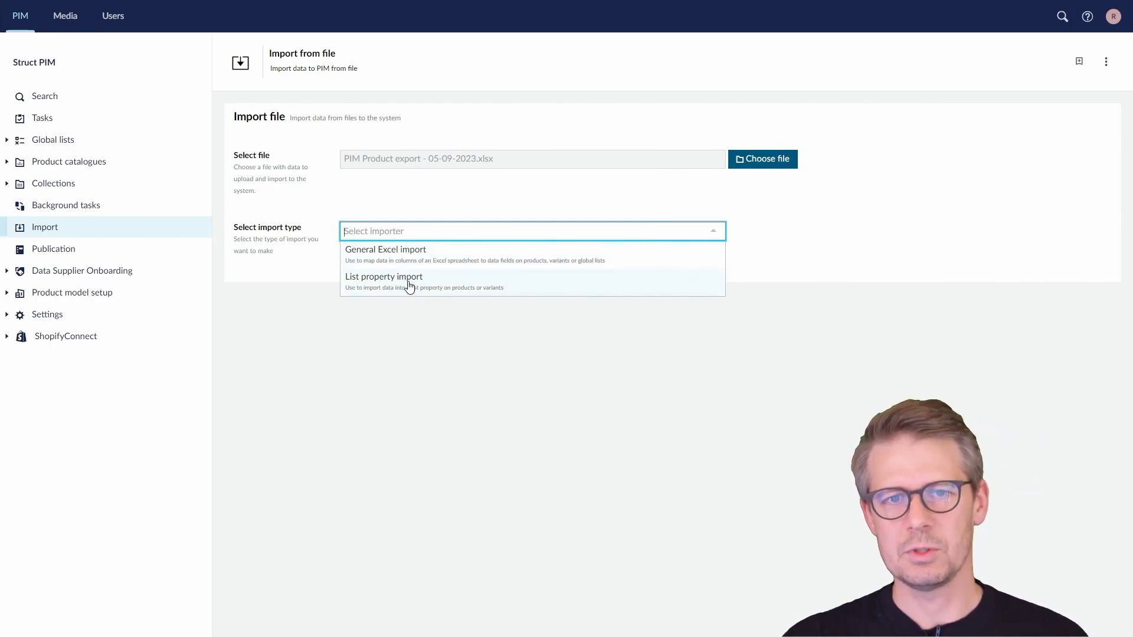
pyautogui.click(417, 259)
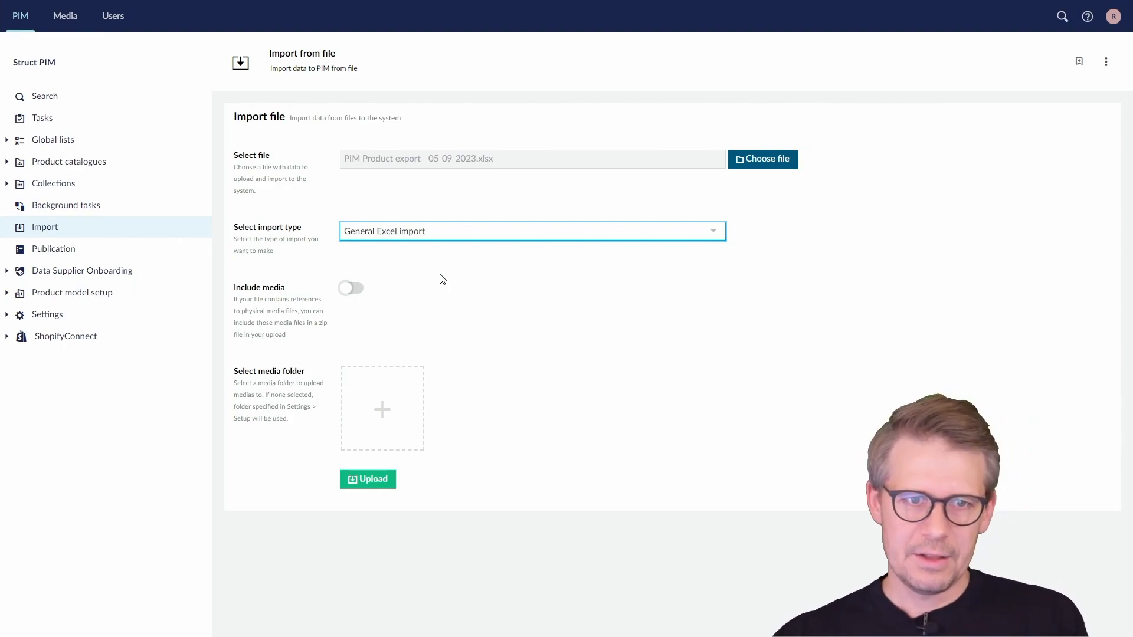
pyautogui.click(354, 290)
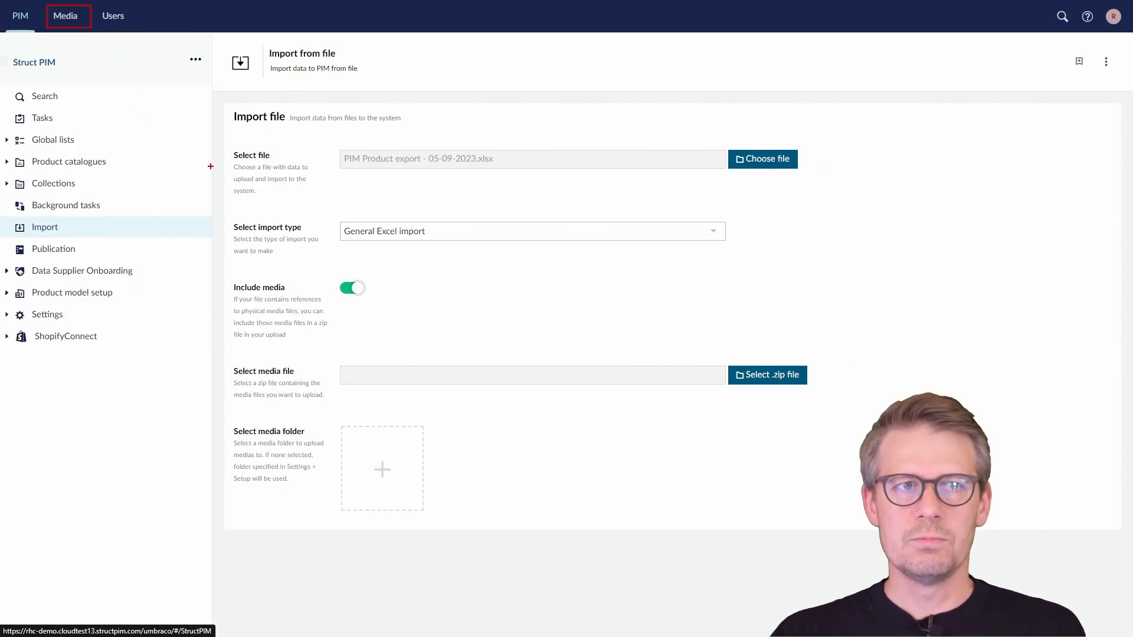
pyautogui.click(353, 288)
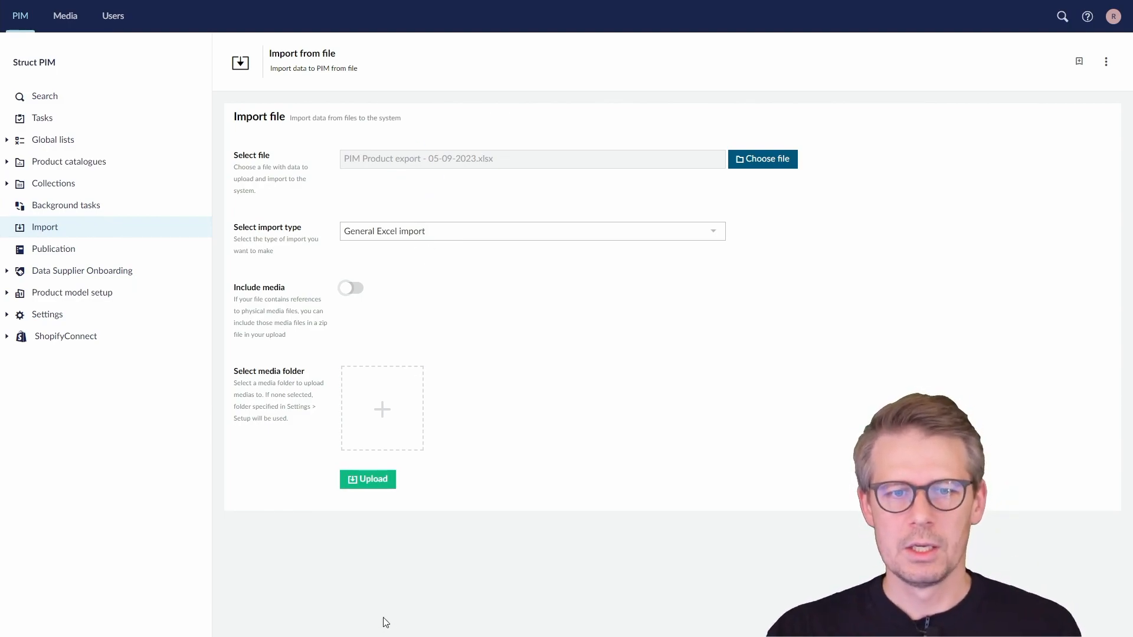
pyautogui.click(369, 480)
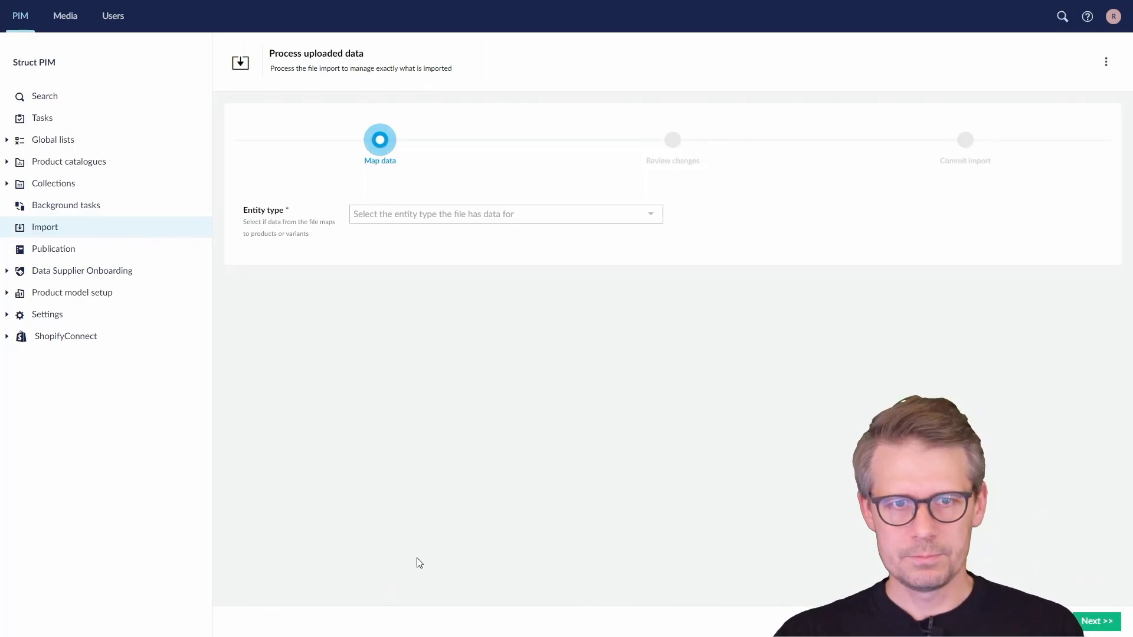
# Set the import's entity type to Products and clear the field mapped to the Brand.Name column
pyautogui.click(431, 220)
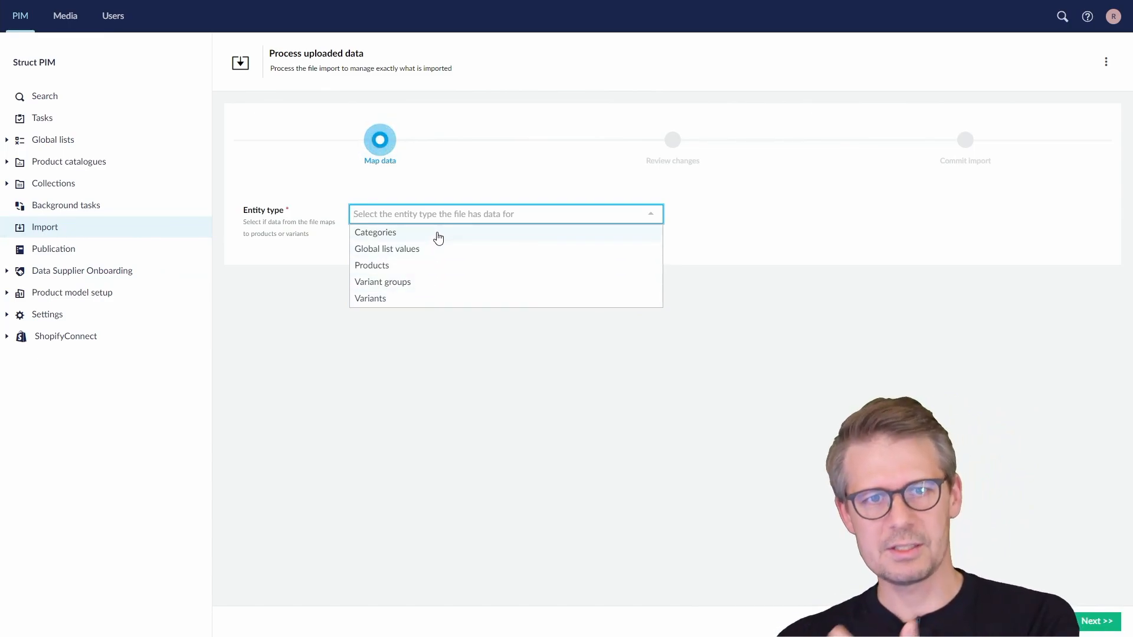
pyautogui.click(444, 267)
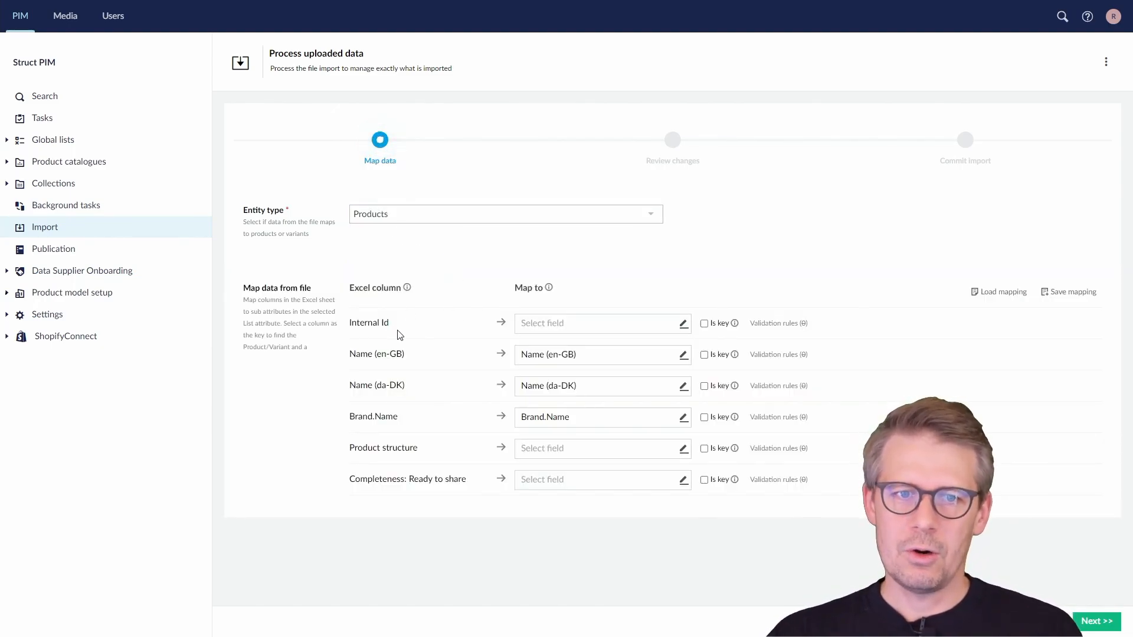
pyautogui.moveTo(395, 328); pyautogui.dragTo(356, 327)
pyautogui.moveTo(416, 357); pyautogui.dragTo(348, 354)
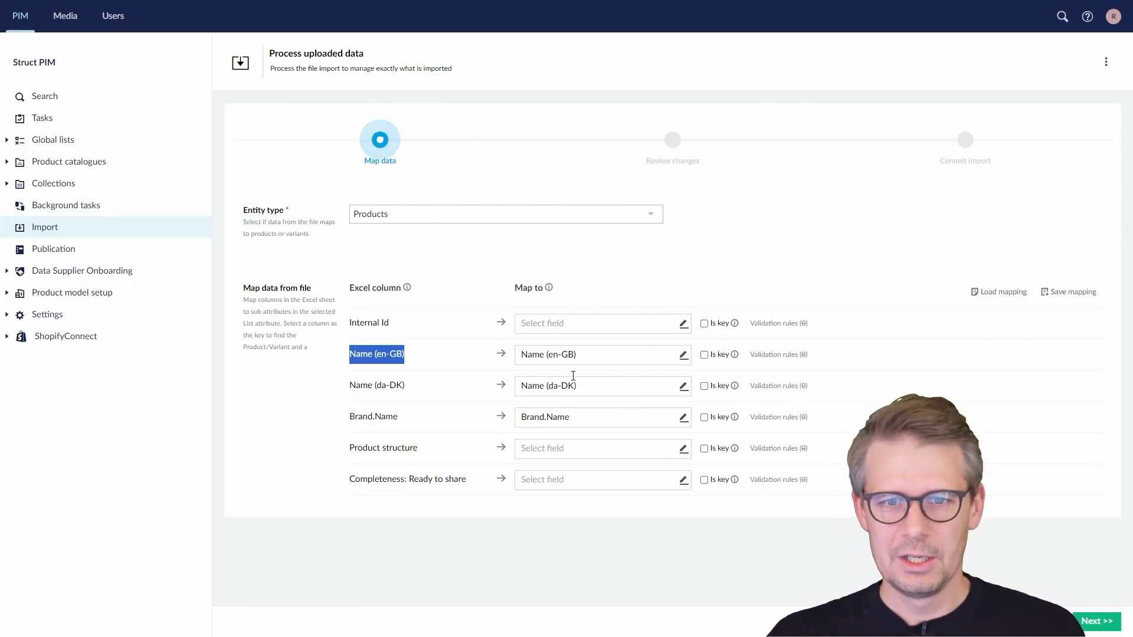
pyautogui.click(584, 421)
pyautogui.press('Escape')
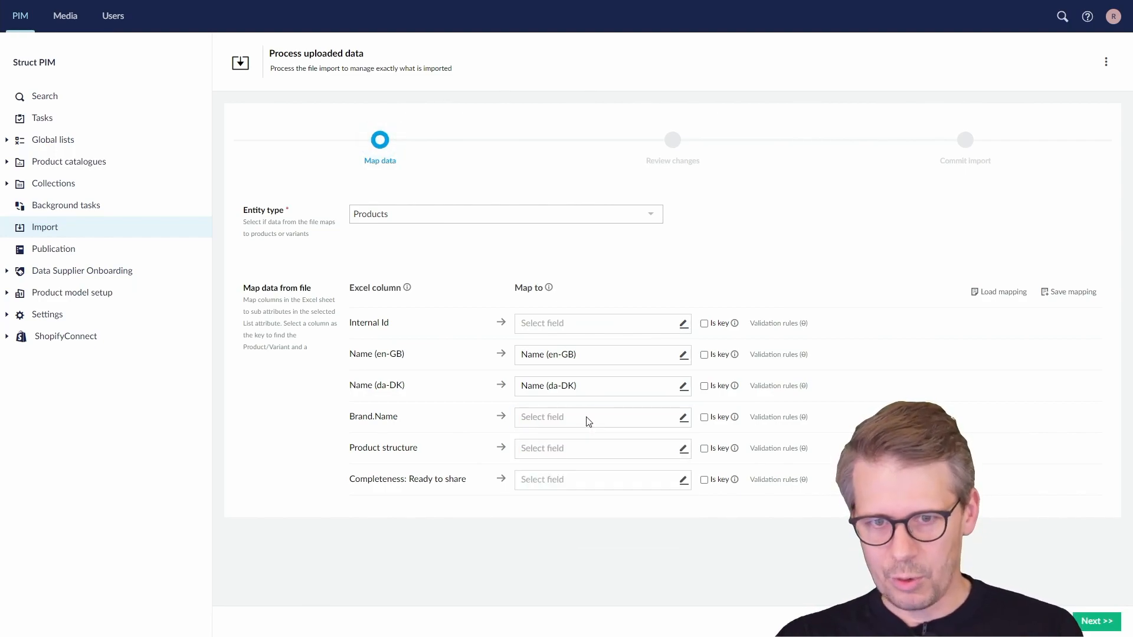
# Clear the field mapped to the Name (en-GB) column and map the Internal Id column to Internal id as the key
pyautogui.click(590, 358)
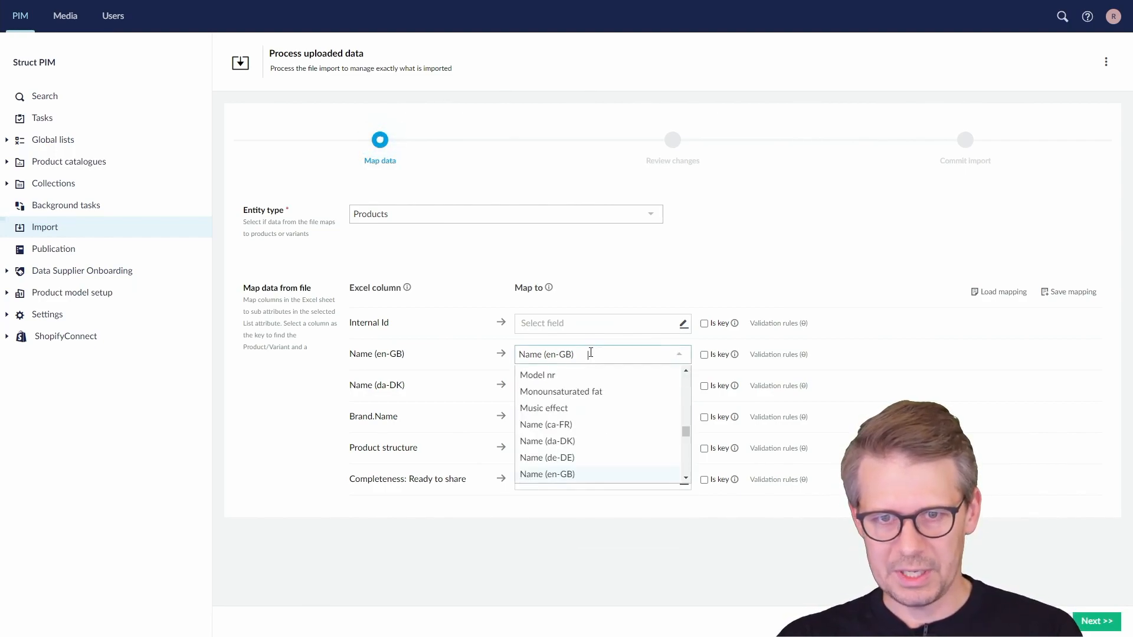
pyautogui.press('Escape')
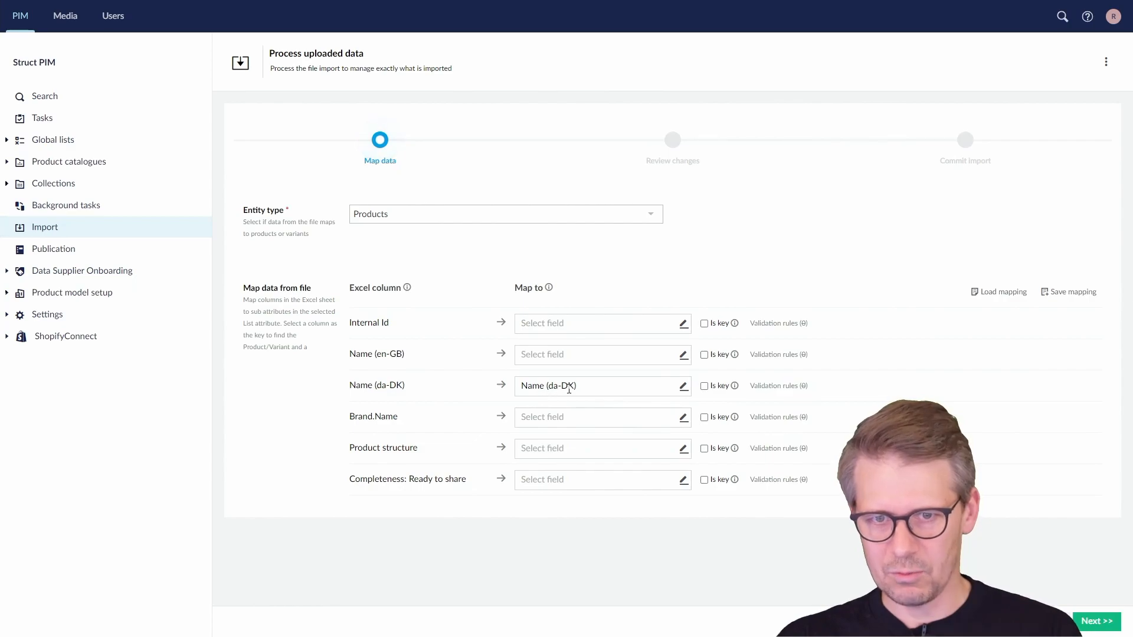
pyautogui.click(553, 325)
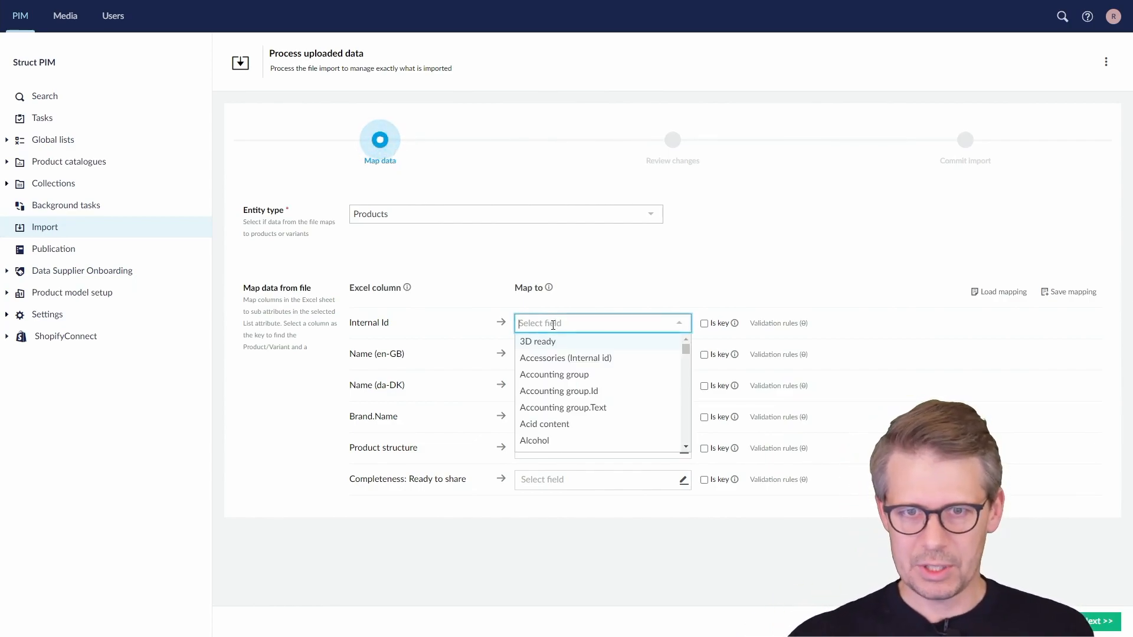
pyautogui.write('intern')
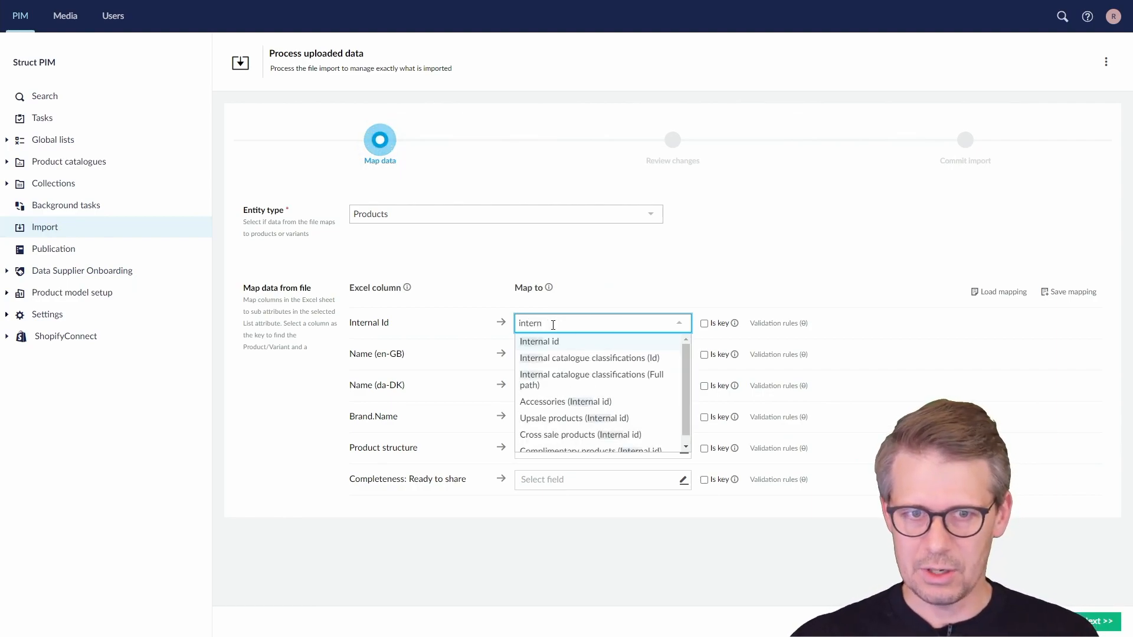
pyautogui.click(555, 342)
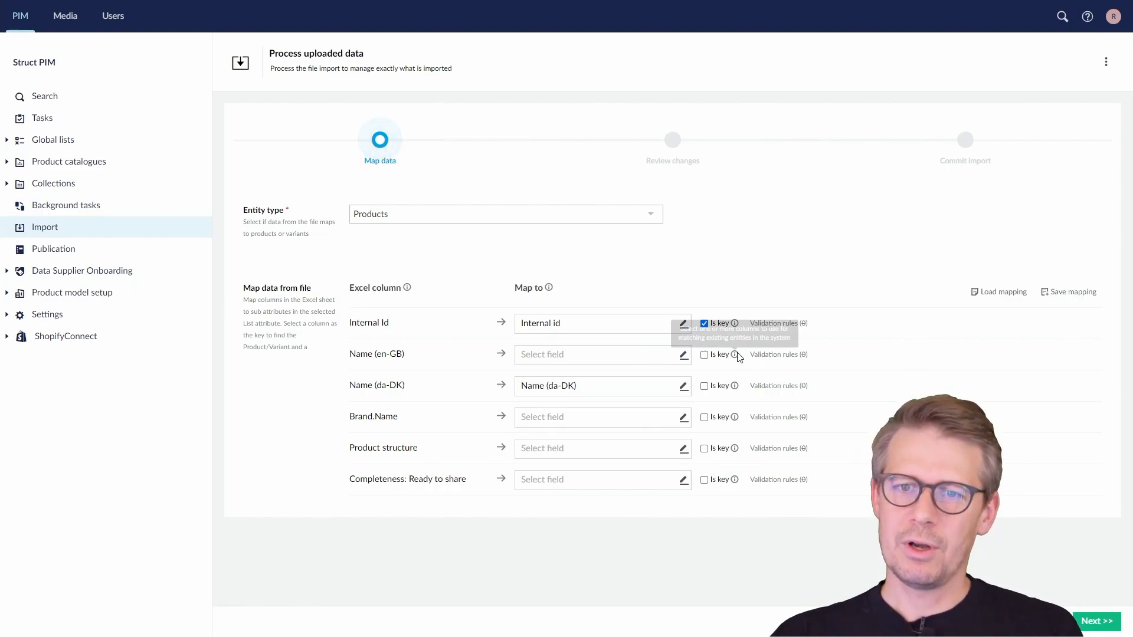
pyautogui.click(705, 355)
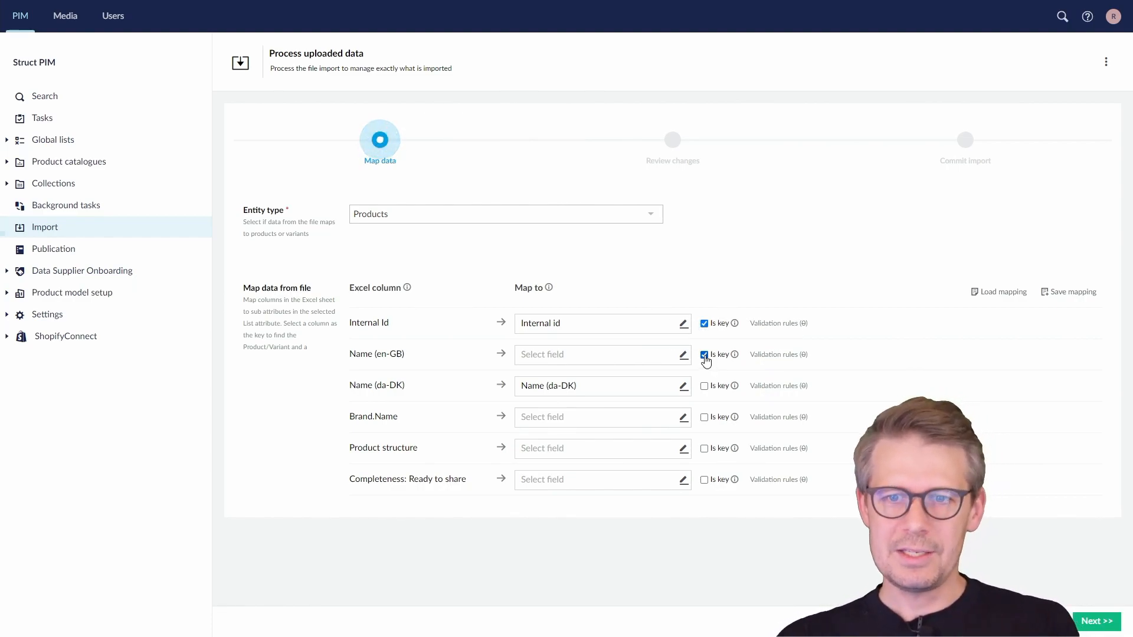
pyautogui.click(705, 388)
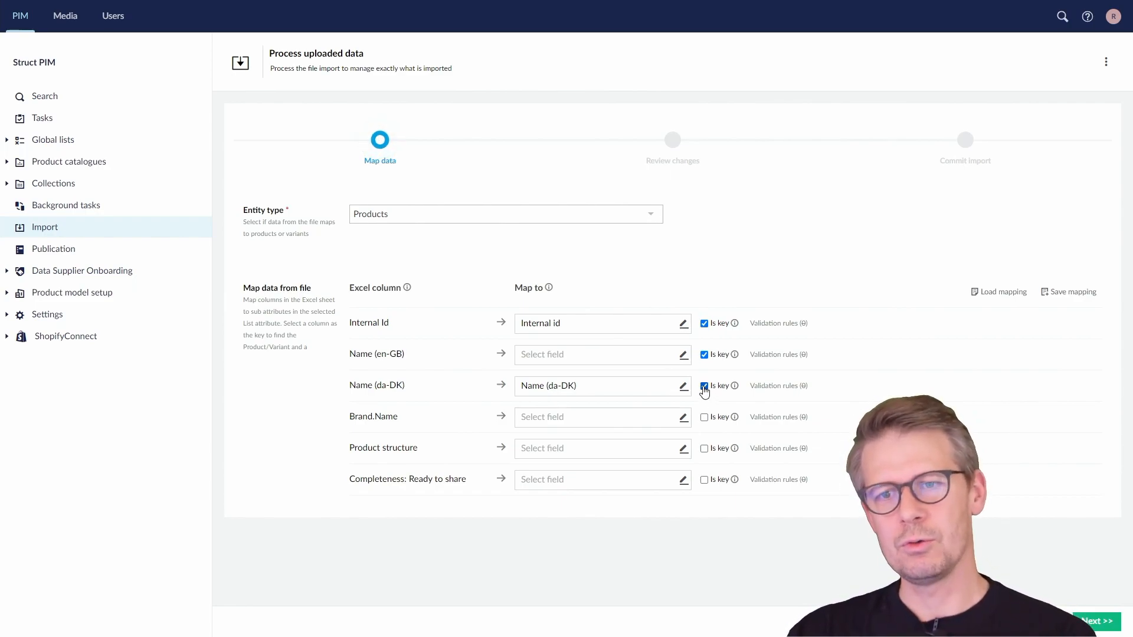
pyautogui.click(704, 387)
pyautogui.click(704, 355)
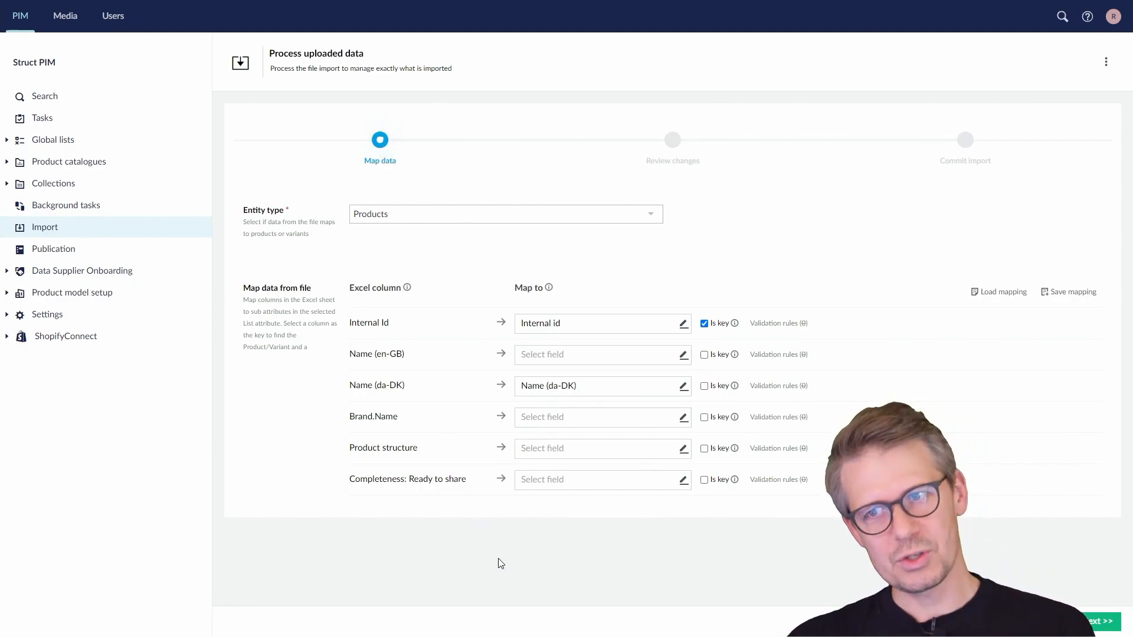
# Save the current column mapping under the name DEMO Mapping
pyautogui.click(1059, 293)
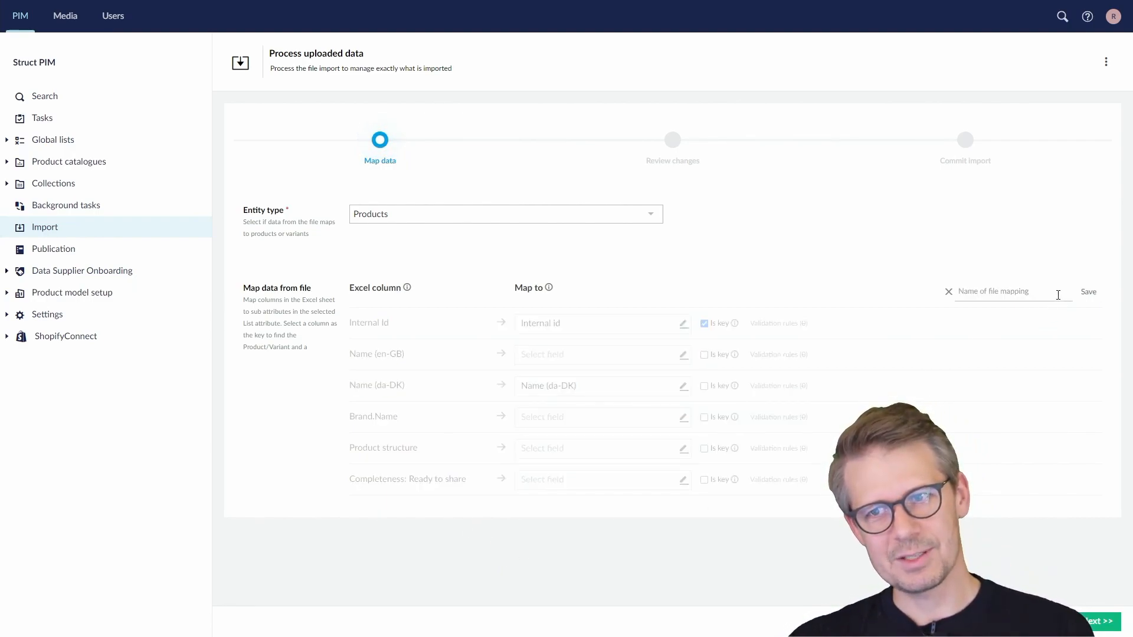
pyautogui.write('DEMO Mapping')
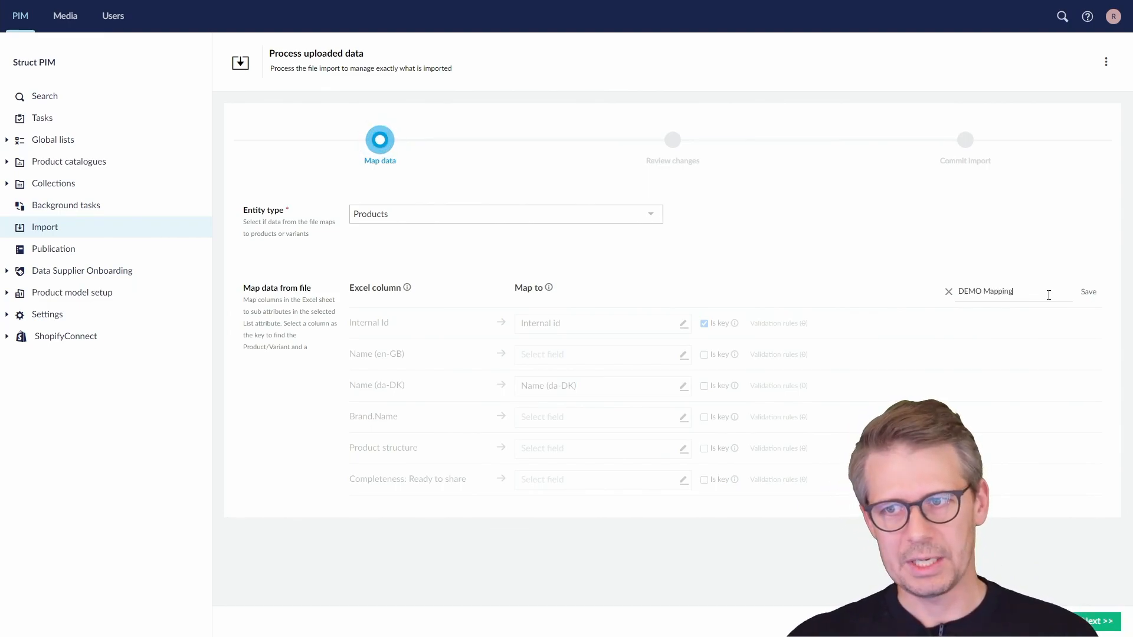
pyautogui.click(1091, 292)
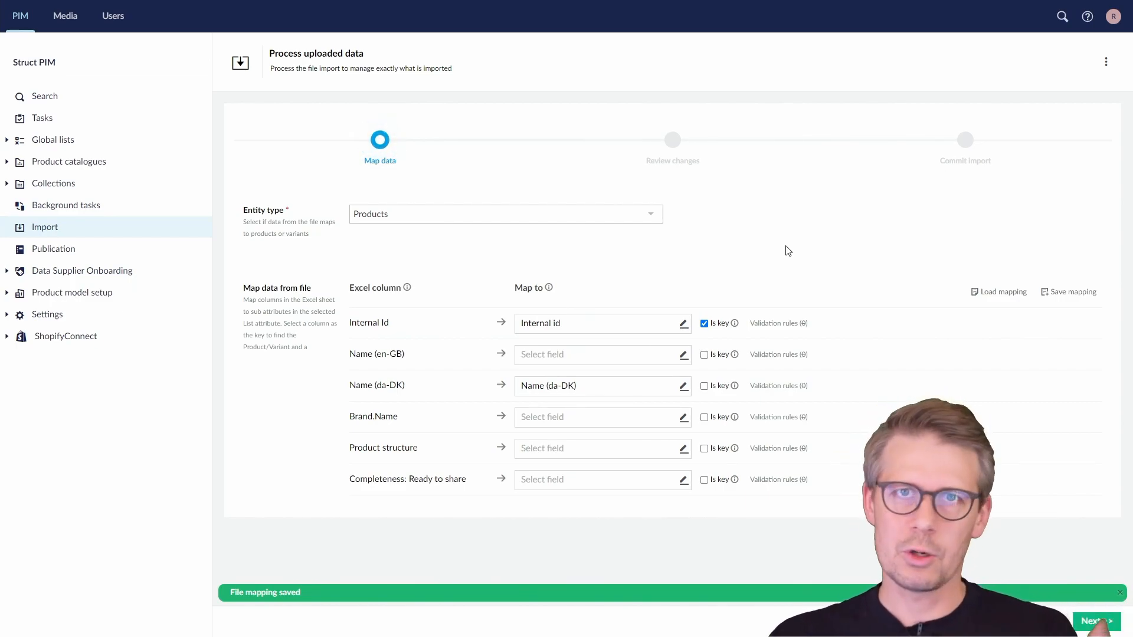
# Load the saved DEMO Mapping and continue to the review of the import changes
pyautogui.click(997, 292)
pyautogui.click(1025, 295)
pyautogui.click(1023, 310)
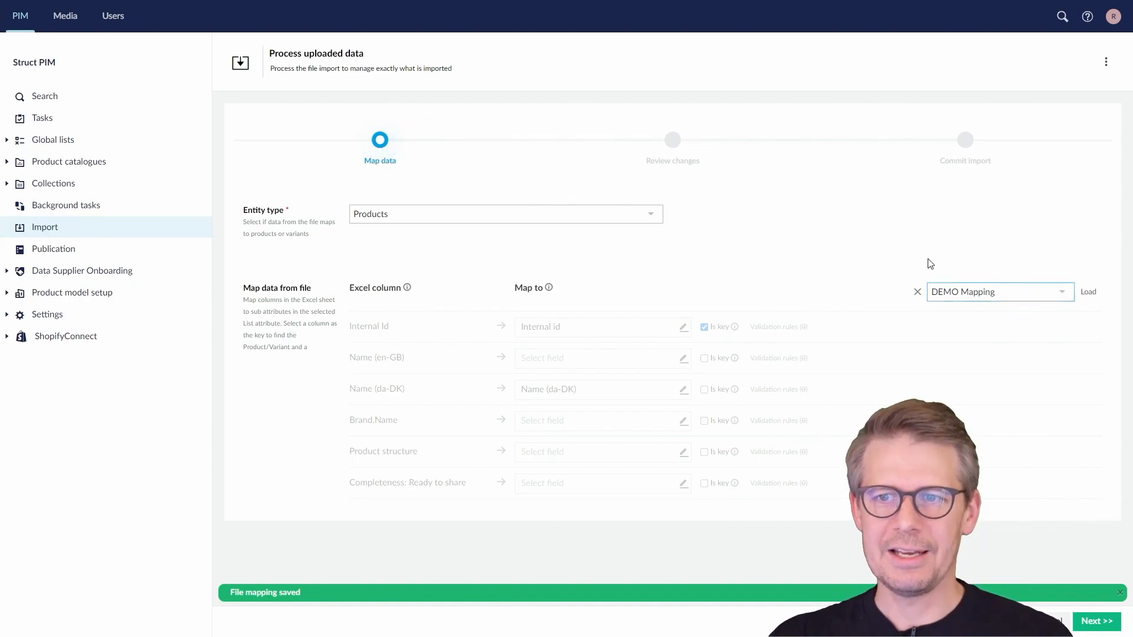
pyautogui.click(1089, 293)
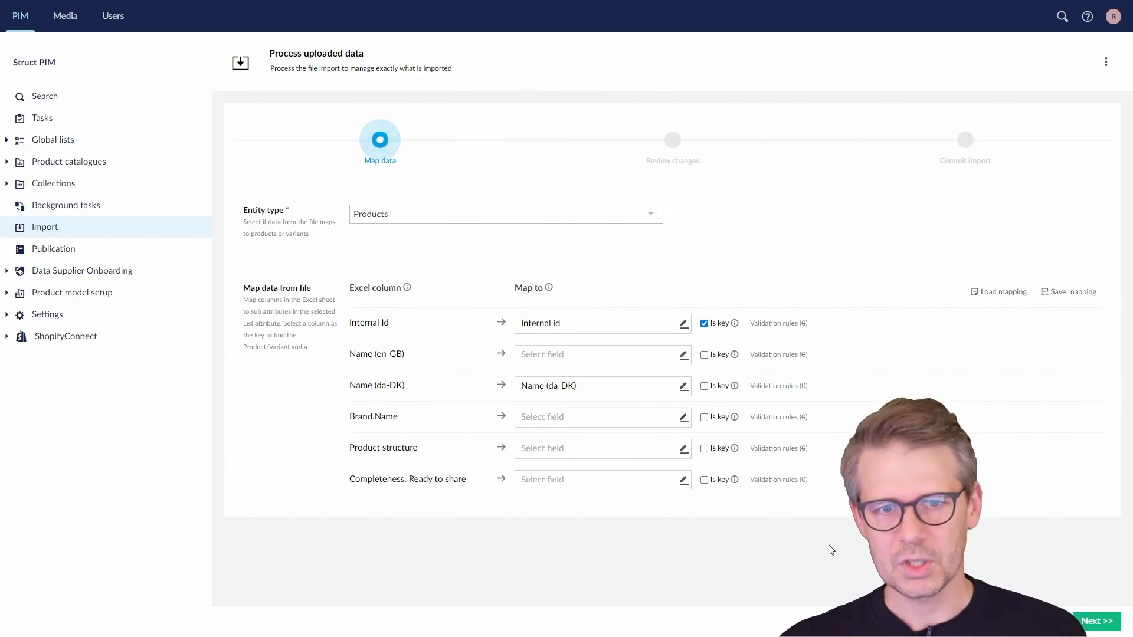
pyautogui.click(1094, 623)
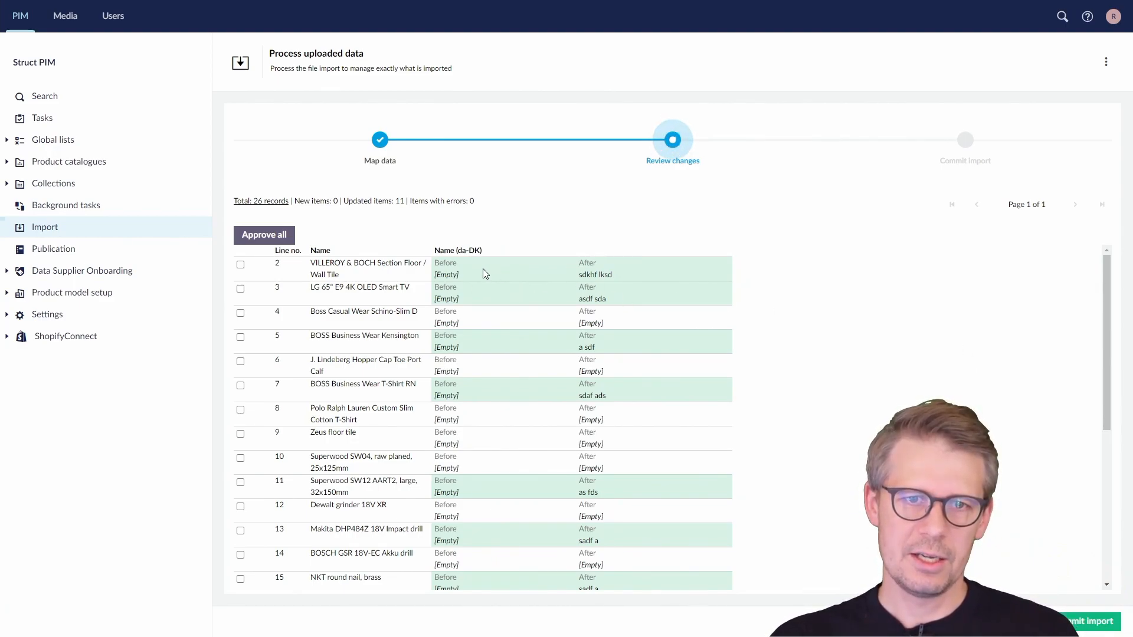
# Examine the before and after values of Name (da-DK) throughout the list of imported records
pyautogui.moveTo(459, 275); pyautogui.dragTo(438, 273)
pyautogui.moveTo(613, 275); pyautogui.dragTo(578, 268)
pyautogui.click(608, 281)
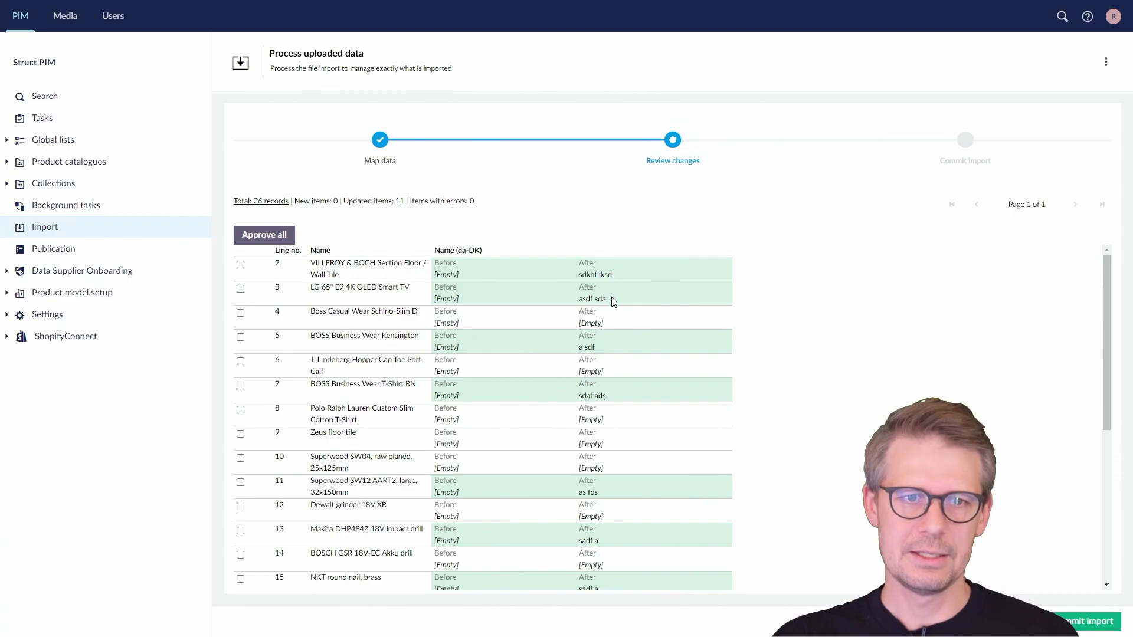
pyautogui.scroll(-5, 607, 285)
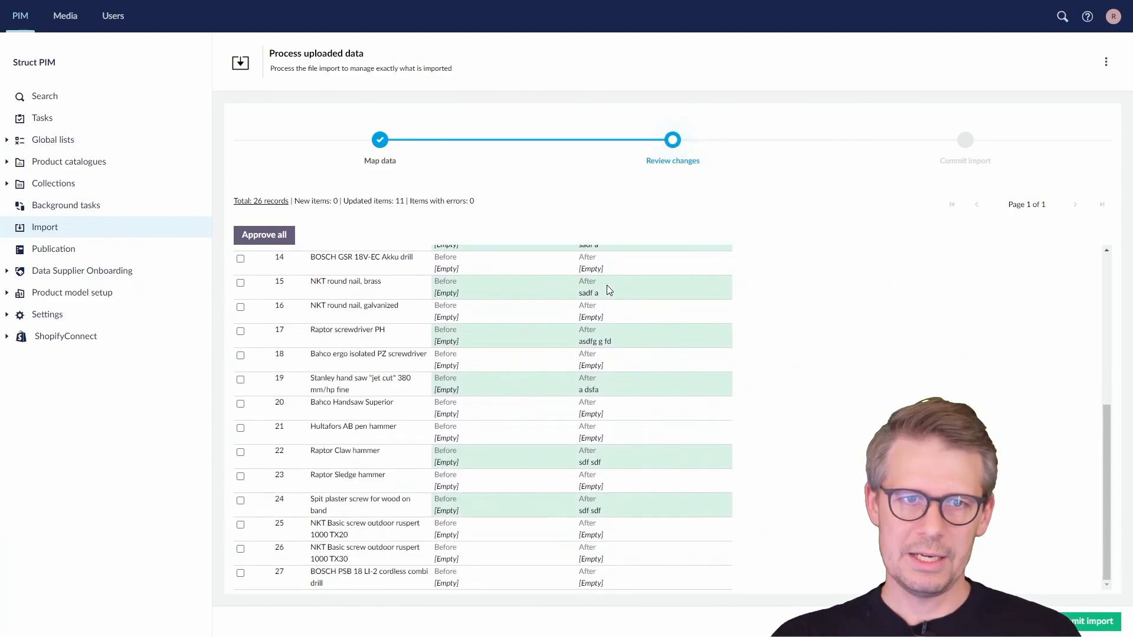
pyautogui.scroll(5, 607, 286)
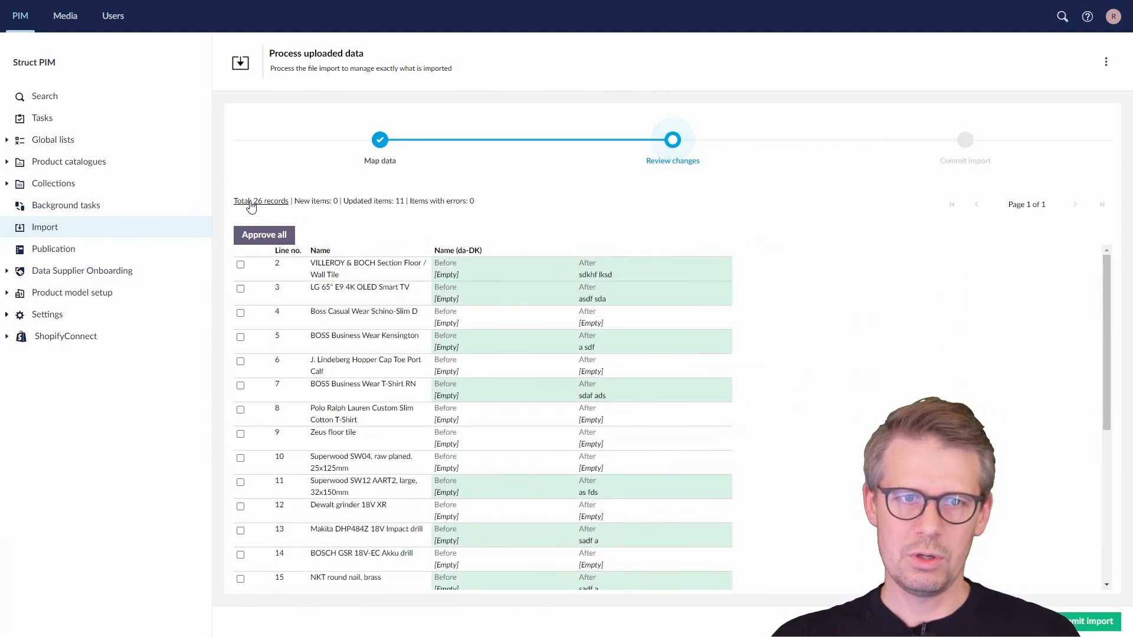
pyautogui.hotkey('ctrl', '2')
pyautogui.moveTo(227, 188); pyautogui.dragTo(290, 216)
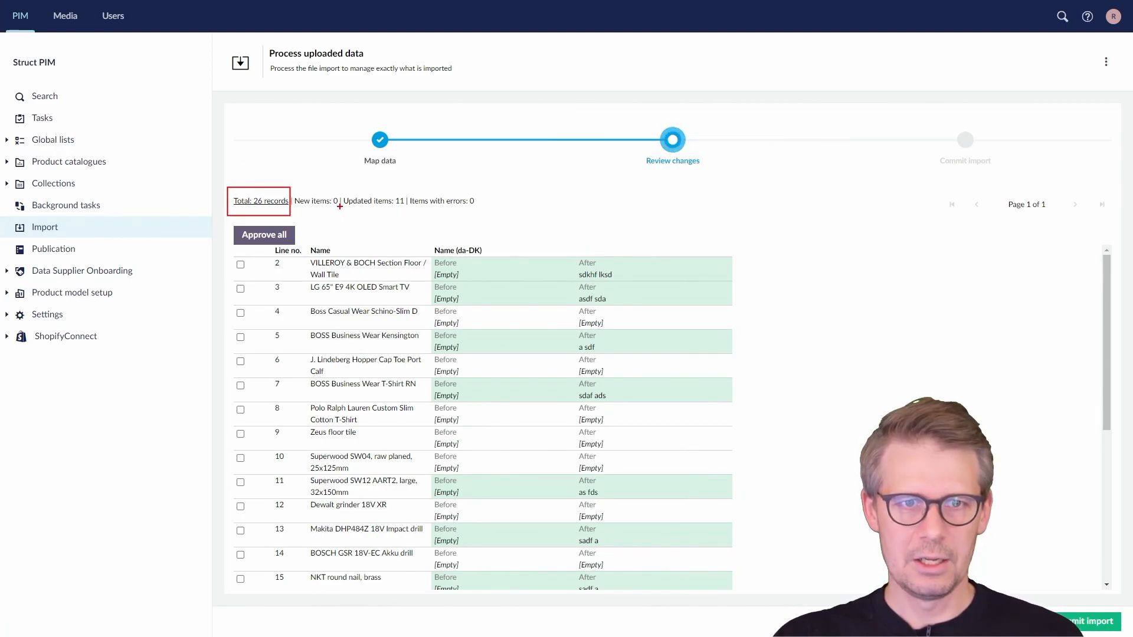
pyautogui.moveTo(340, 187)
pyautogui.mouseDown()
pyautogui.moveTo(367, 216)
pyautogui.moveTo(412, 214)
pyautogui.mouseUp()
pyautogui.moveTo(488, 185); pyautogui.dragTo(452, 220)
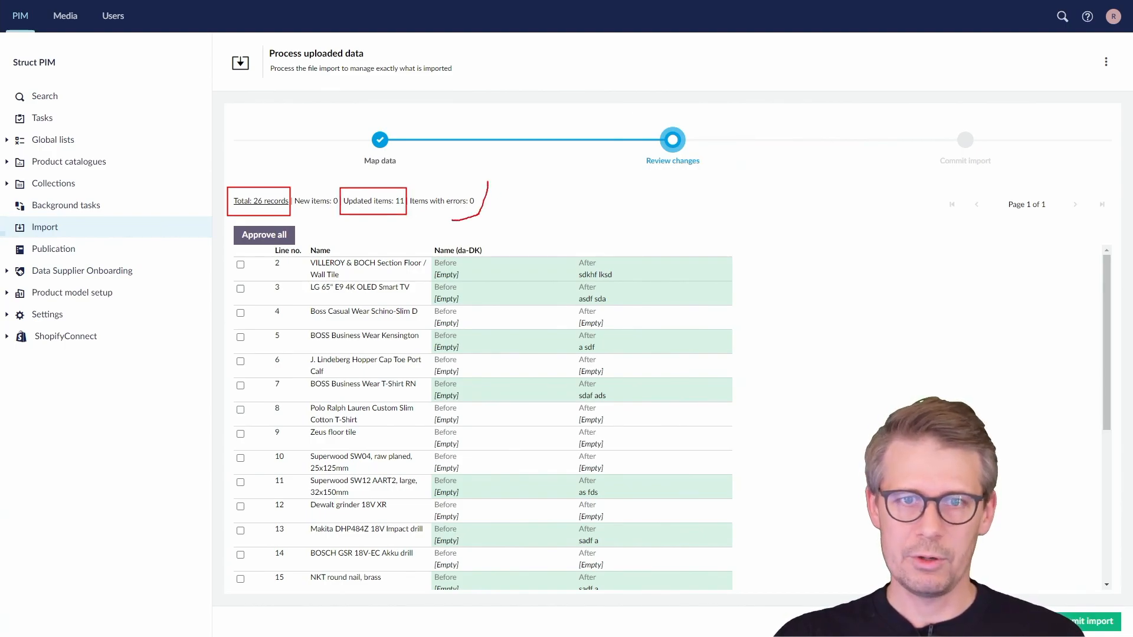
pyautogui.hotkey('ctrl', 'z')
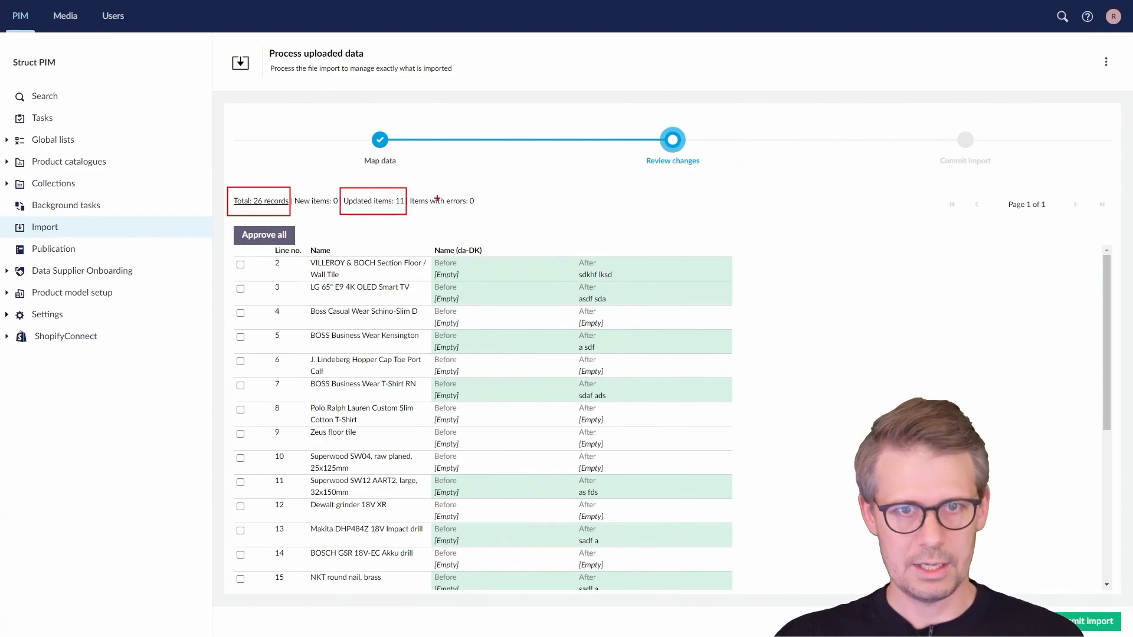
pyautogui.moveTo(412, 189)
pyautogui.mouseDown()
pyautogui.moveTo(465, 221)
pyautogui.moveTo(492, 220)
pyautogui.mouseUp()
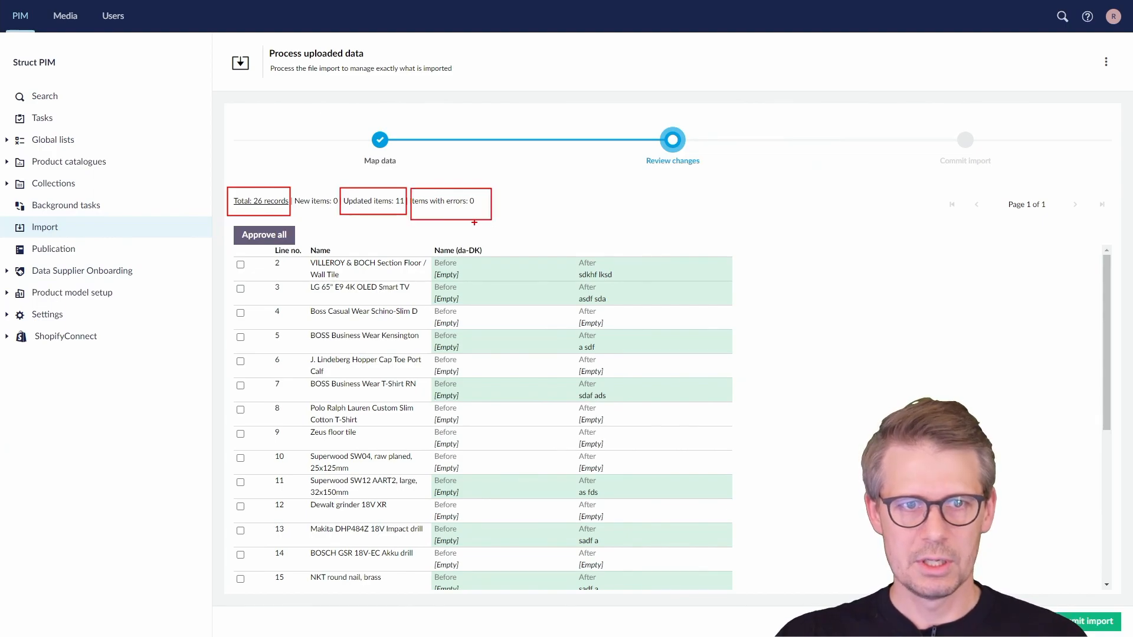
pyautogui.moveTo(294, 191)
pyautogui.mouseDown()
pyautogui.moveTo(306, 209)
pyautogui.moveTo(347, 221)
pyautogui.moveTo(338, 215)
pyautogui.mouseUp()
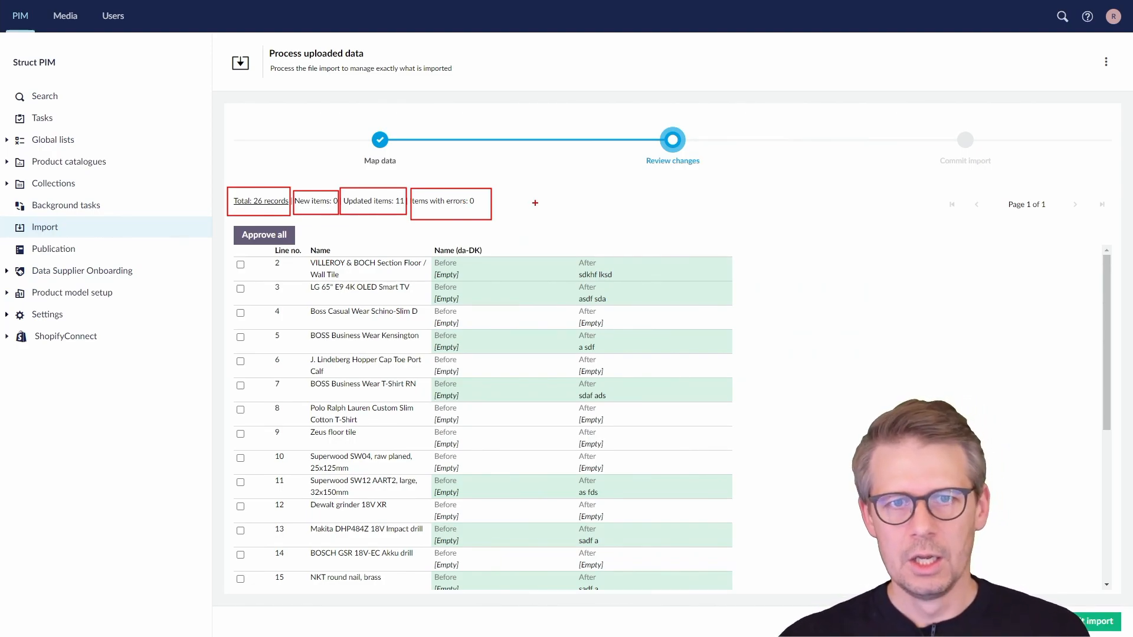
pyautogui.press('Escape')
pyautogui.click(240, 265)
pyautogui.click(241, 290)
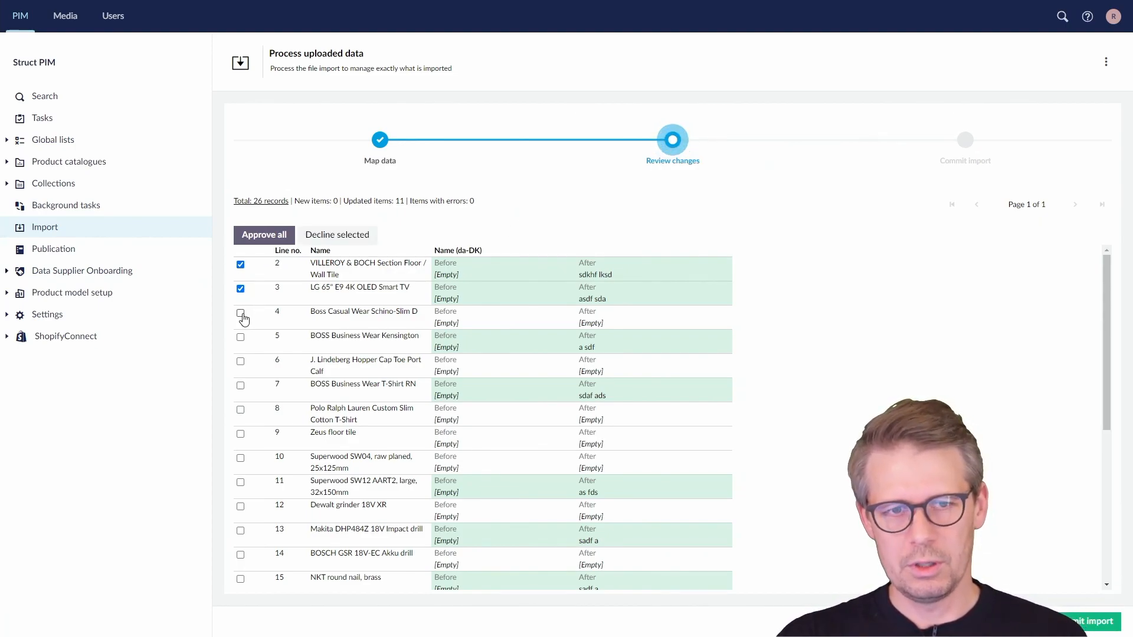
pyautogui.click(241, 314)
pyautogui.click(241, 314)
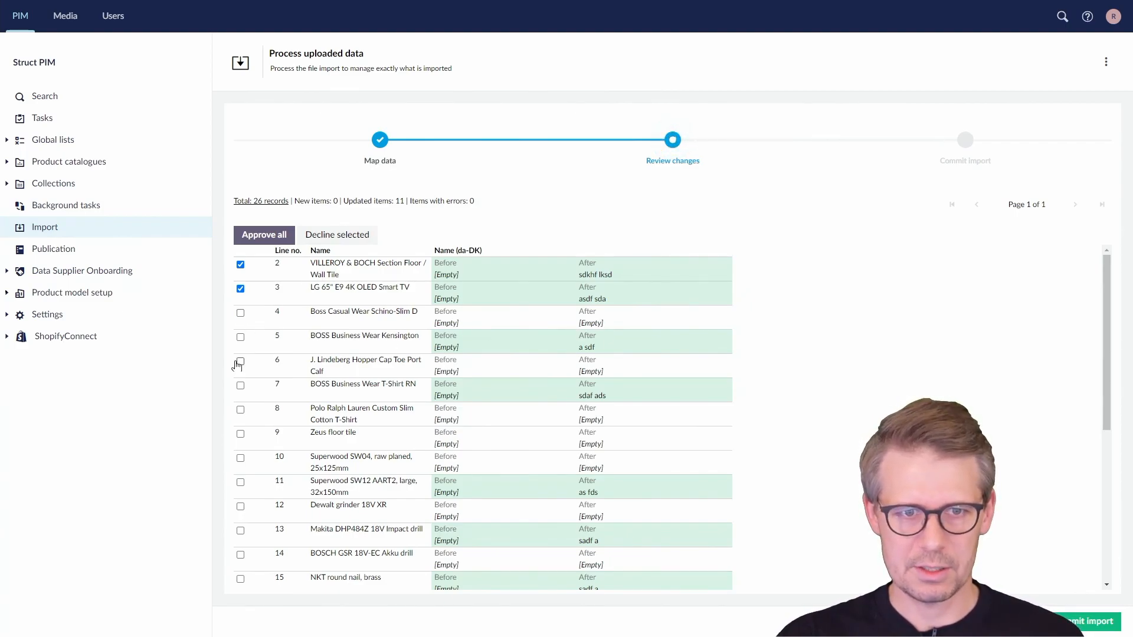
pyautogui.click(265, 236)
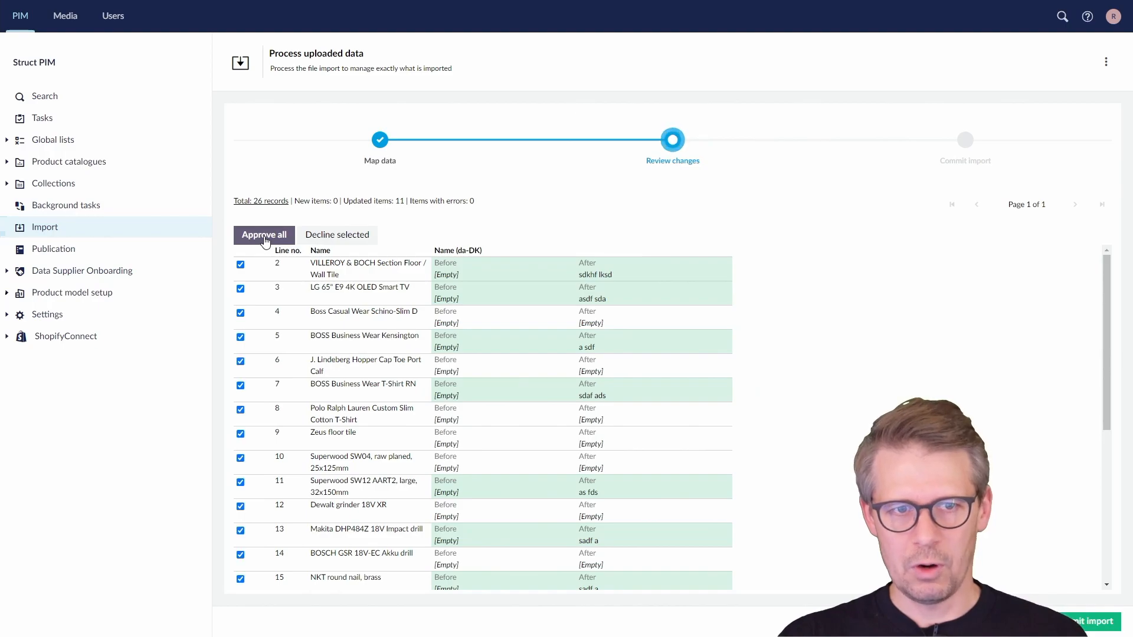
pyautogui.click(319, 239)
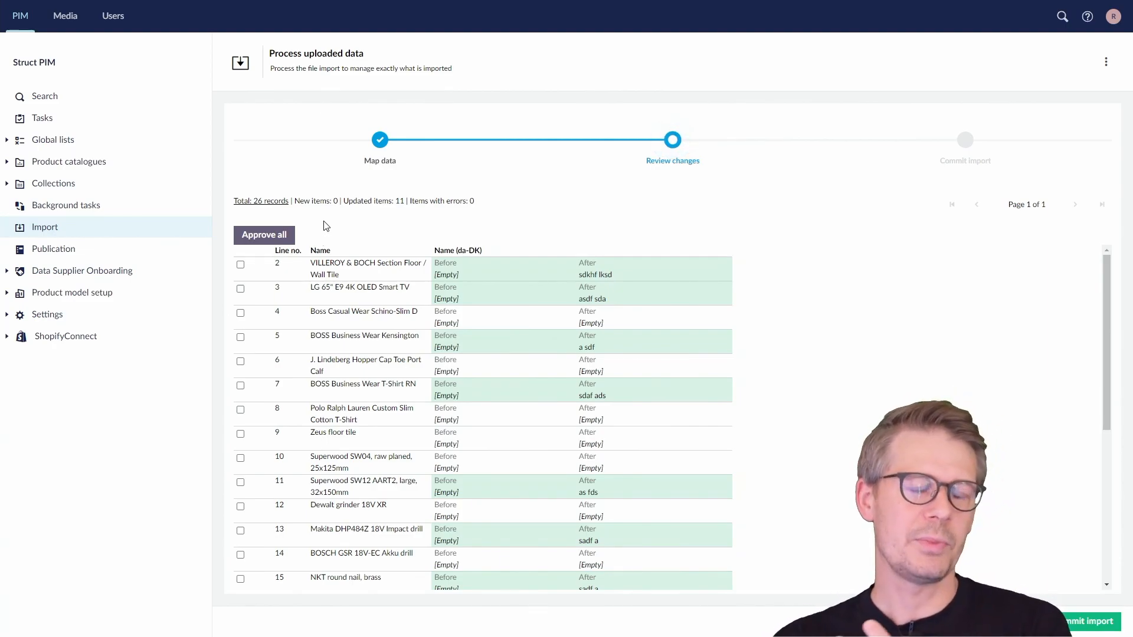
# Filter the review to the updated items only, approve all of them and commit the import
pyautogui.click(370, 201)
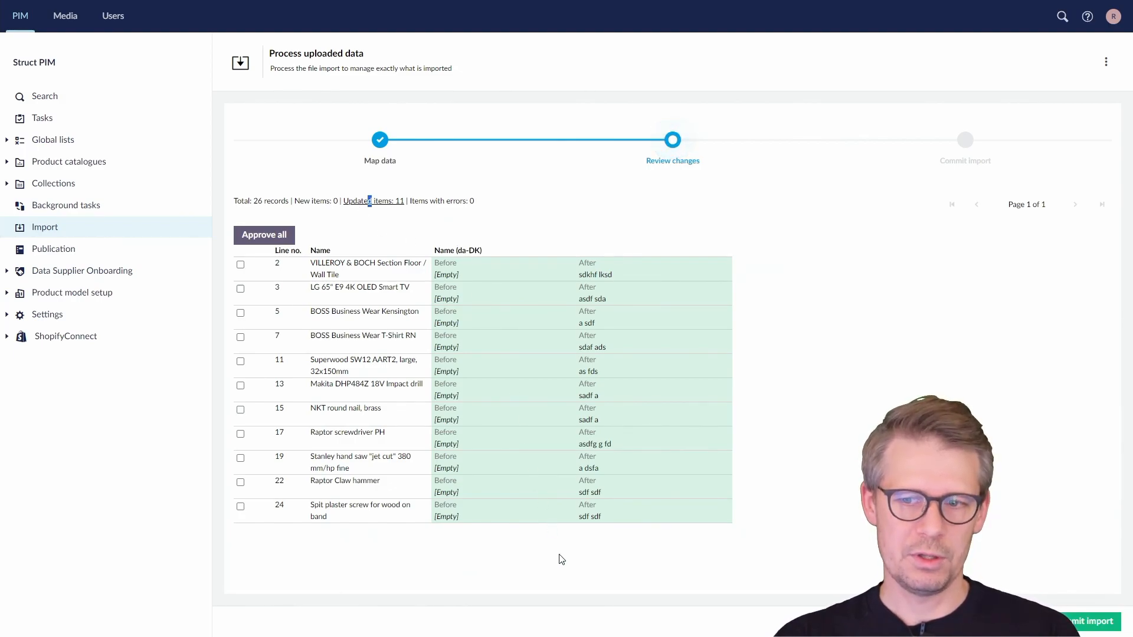
pyautogui.click(253, 239)
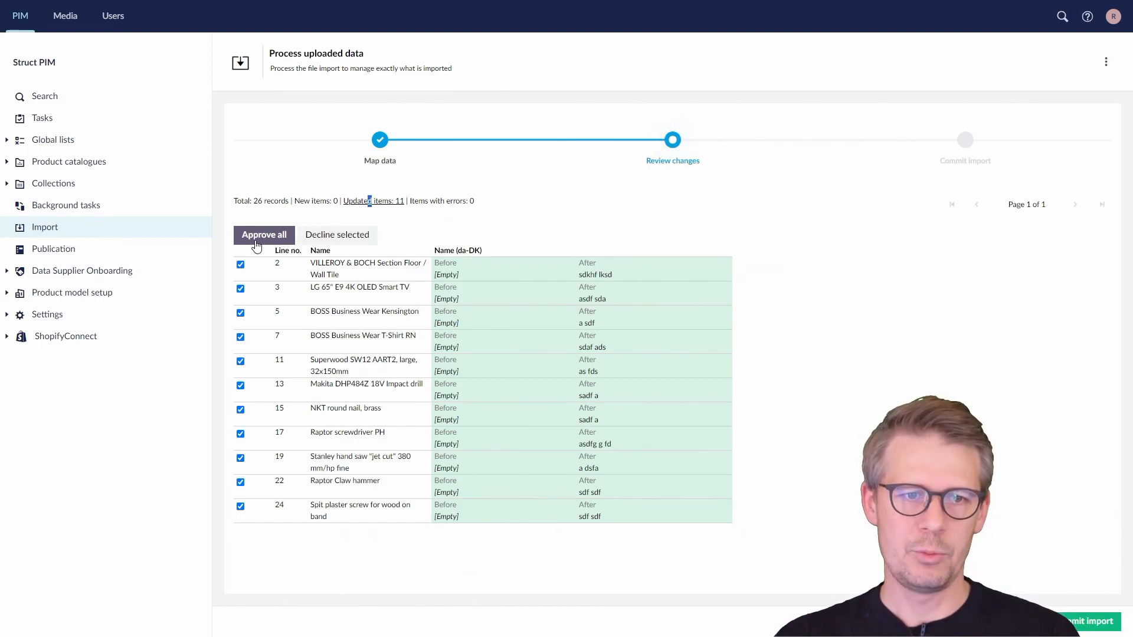
pyautogui.click(1086, 627)
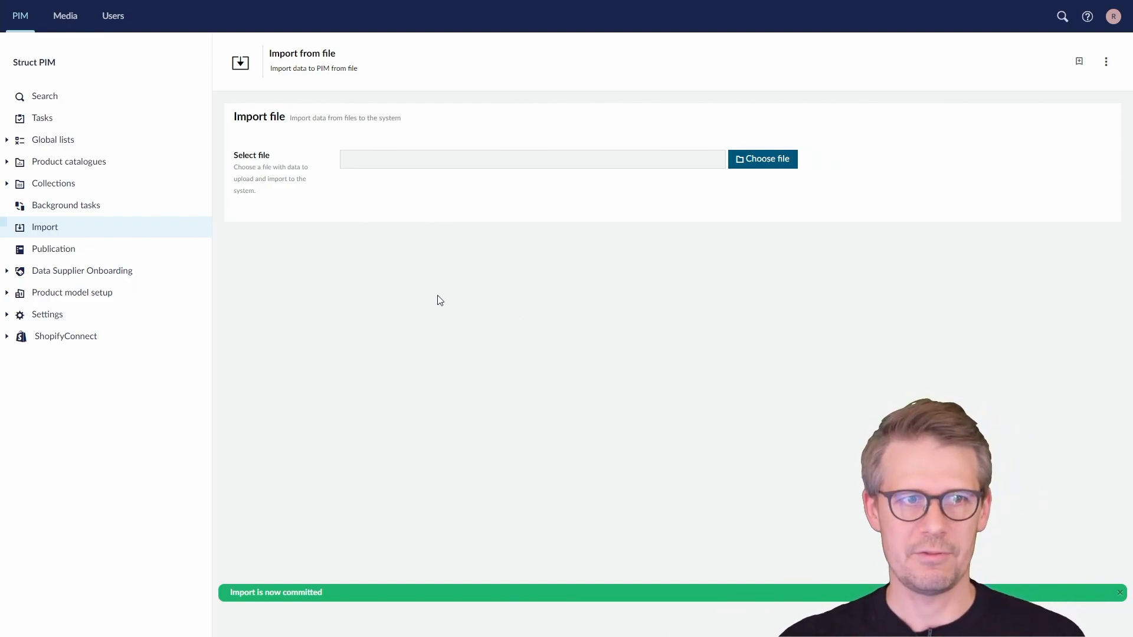
# Return to the product search, remove the empty-value filter on Name (da-DK) and check the imported Danish names in the list
pyautogui.click(42, 100)
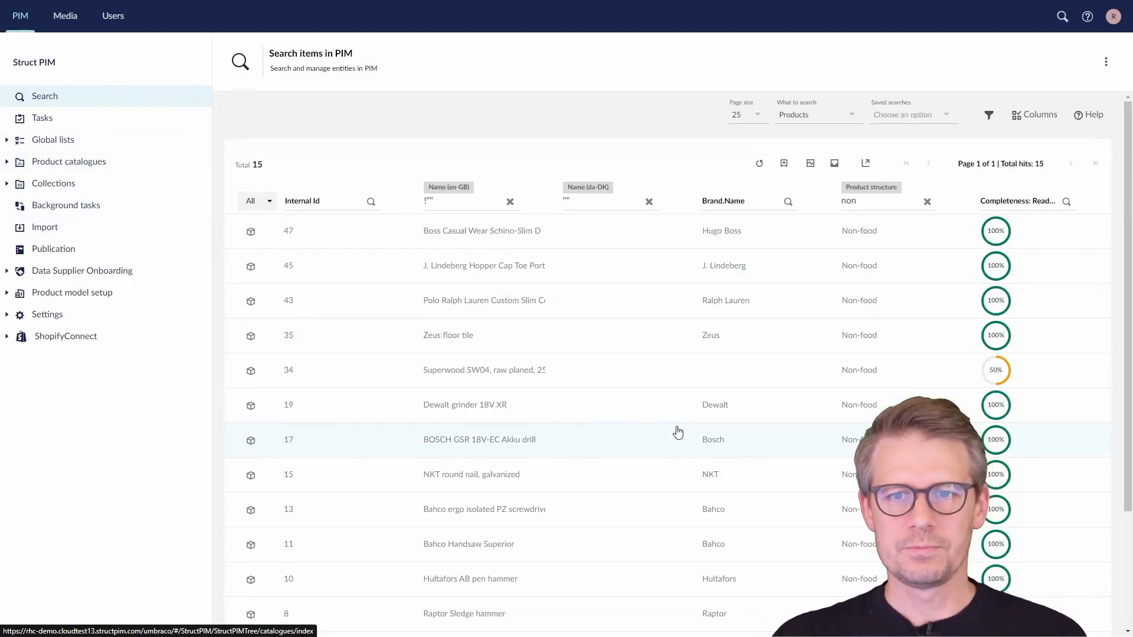
pyautogui.click(650, 206)
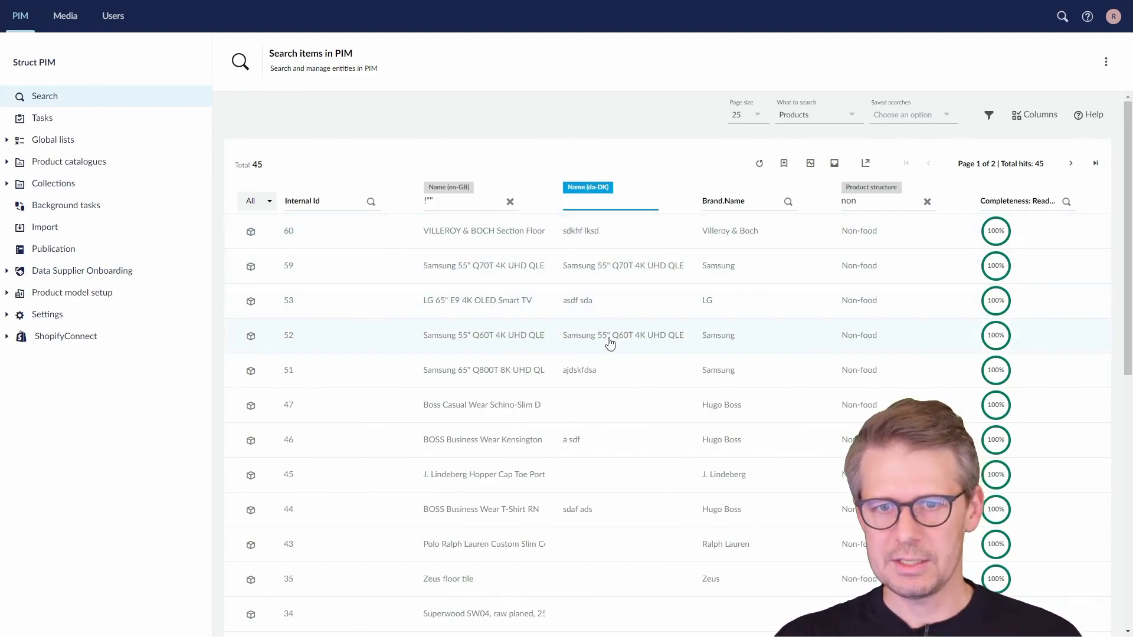
pyautogui.scroll(-2, 614, 413)
pyautogui.scroll(-10, 615, 418)
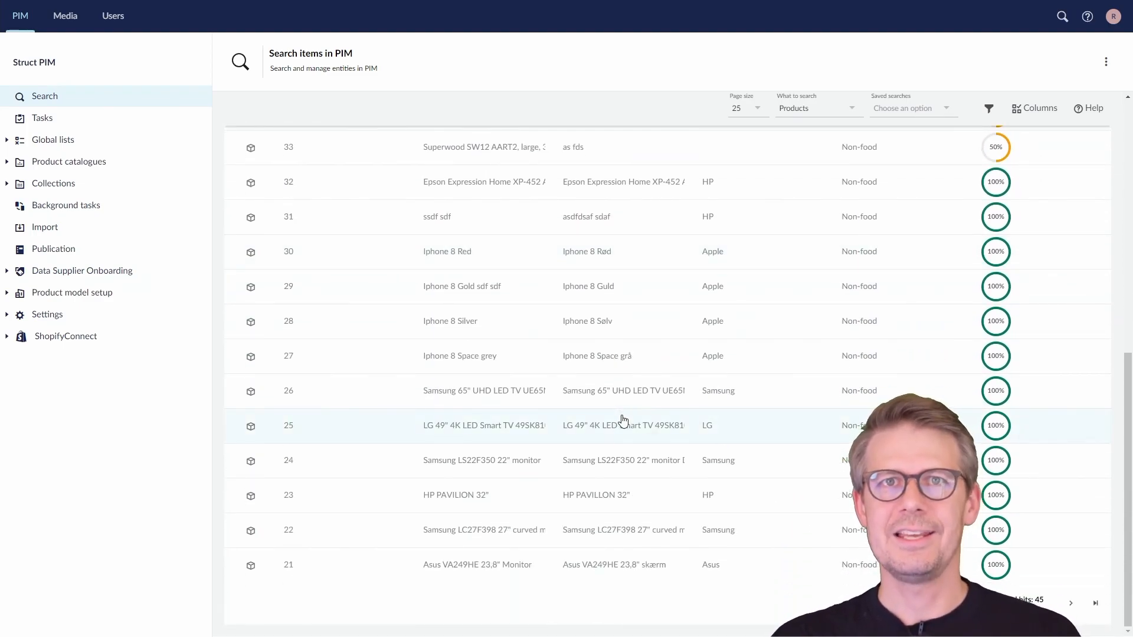
pyautogui.scroll(12, 632, 442)
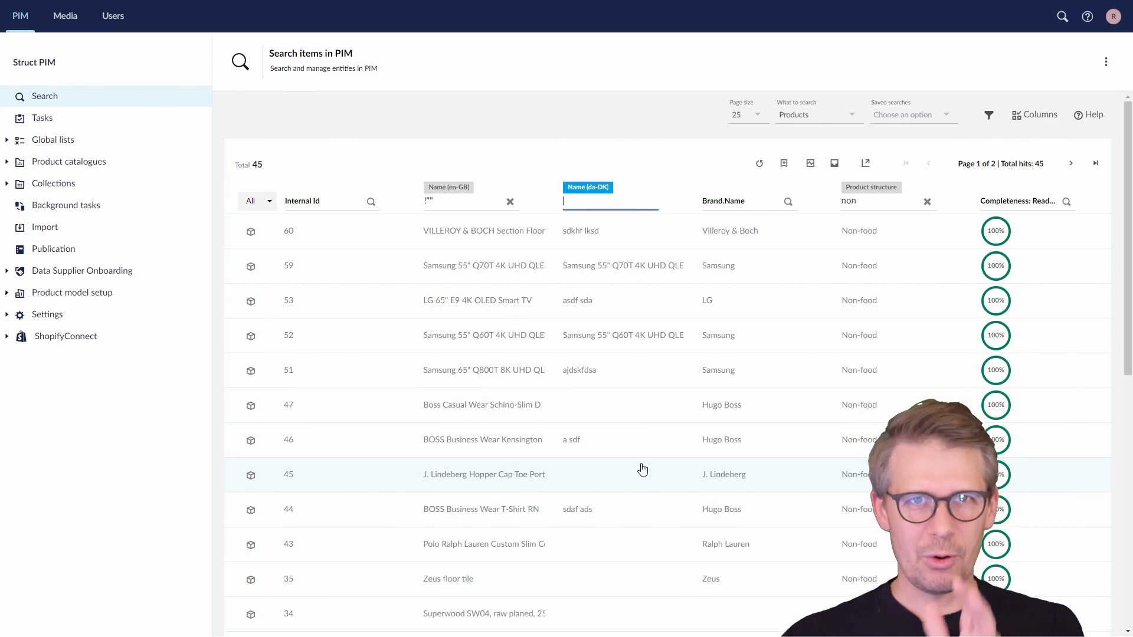
# Open the Demo Color list from Demo Folder in the global lists
pyautogui.click(7, 140)
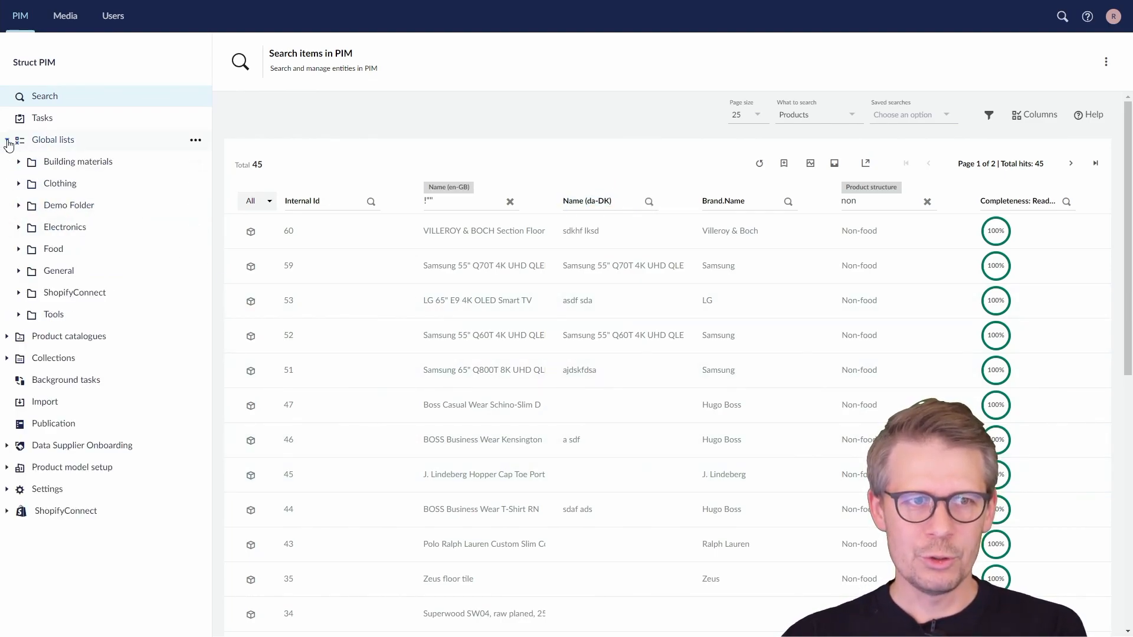
pyautogui.click(64, 211)
pyautogui.click(19, 206)
pyautogui.click(78, 270)
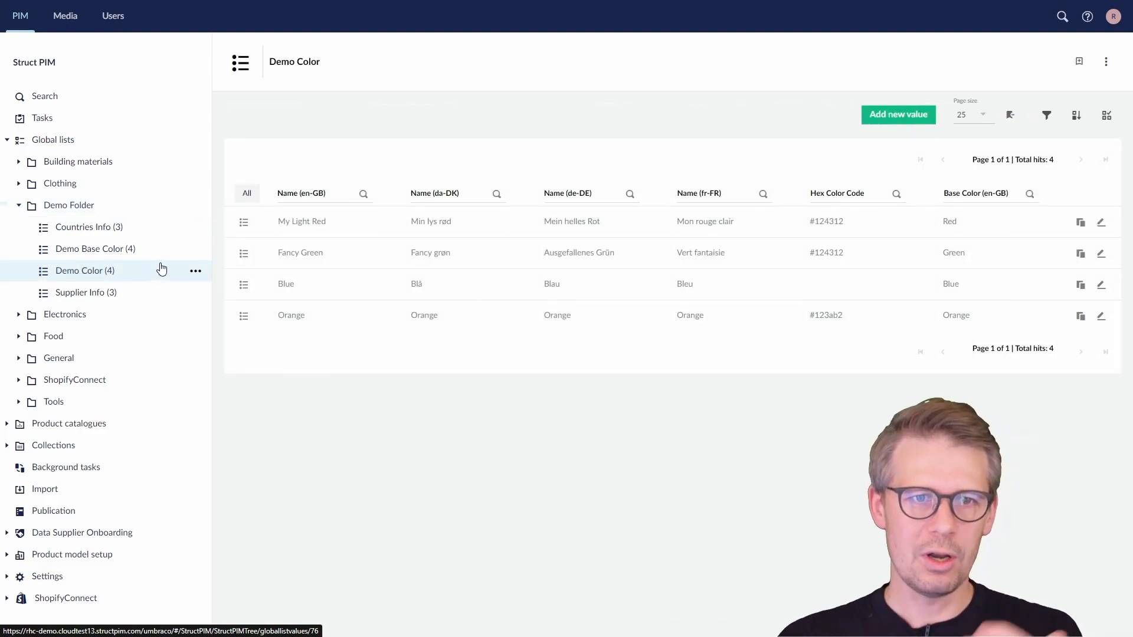
# Export all Demo Color values with the fields Base Color (de-DE), Base Color (pl-PL), Internal SortOrder, Base Color (en-GB) and Base Color (ca-FR)
pyautogui.click(247, 194)
pyautogui.click(375, 115)
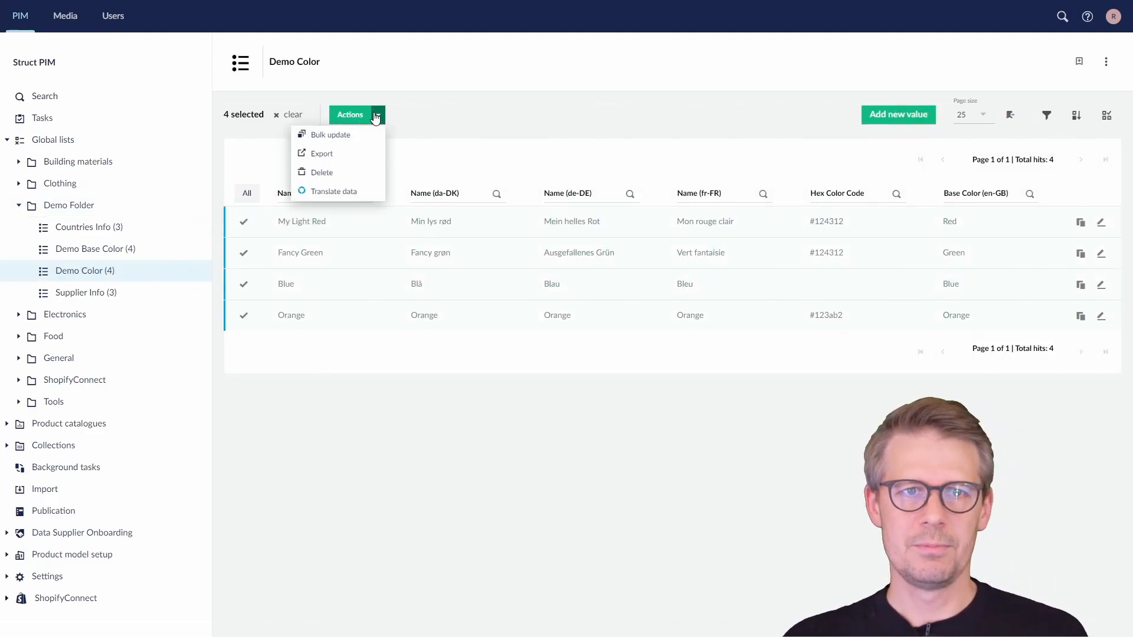
pyautogui.click(357, 154)
pyautogui.click(839, 195)
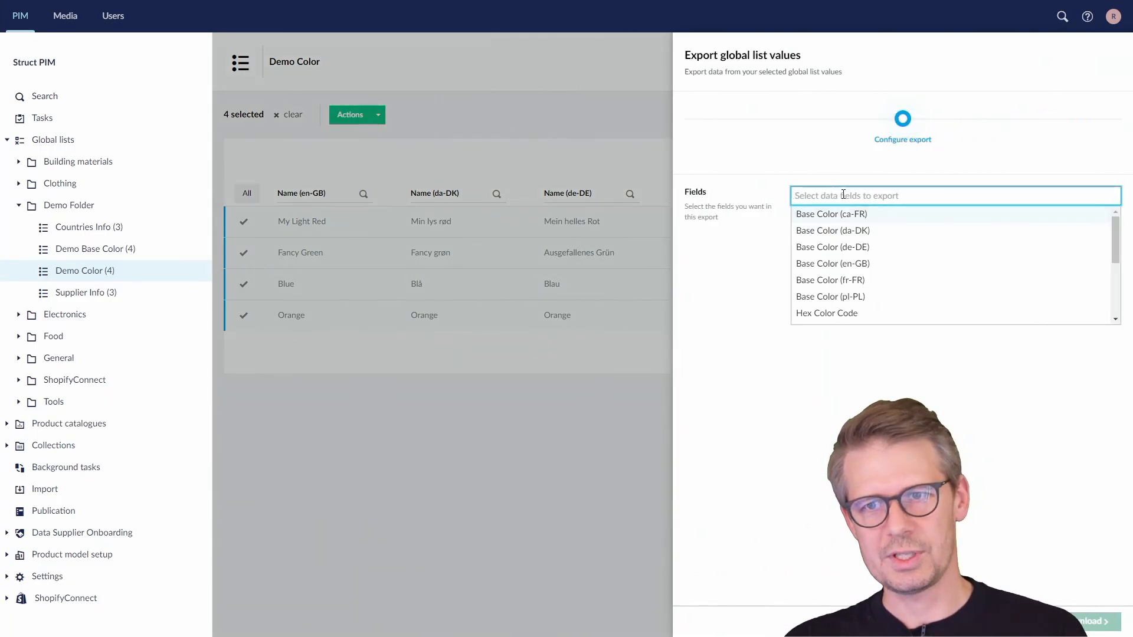
pyautogui.click(850, 254)
pyautogui.click(856, 280)
pyautogui.click(863, 296)
pyautogui.click(867, 247)
pyautogui.click(869, 231)
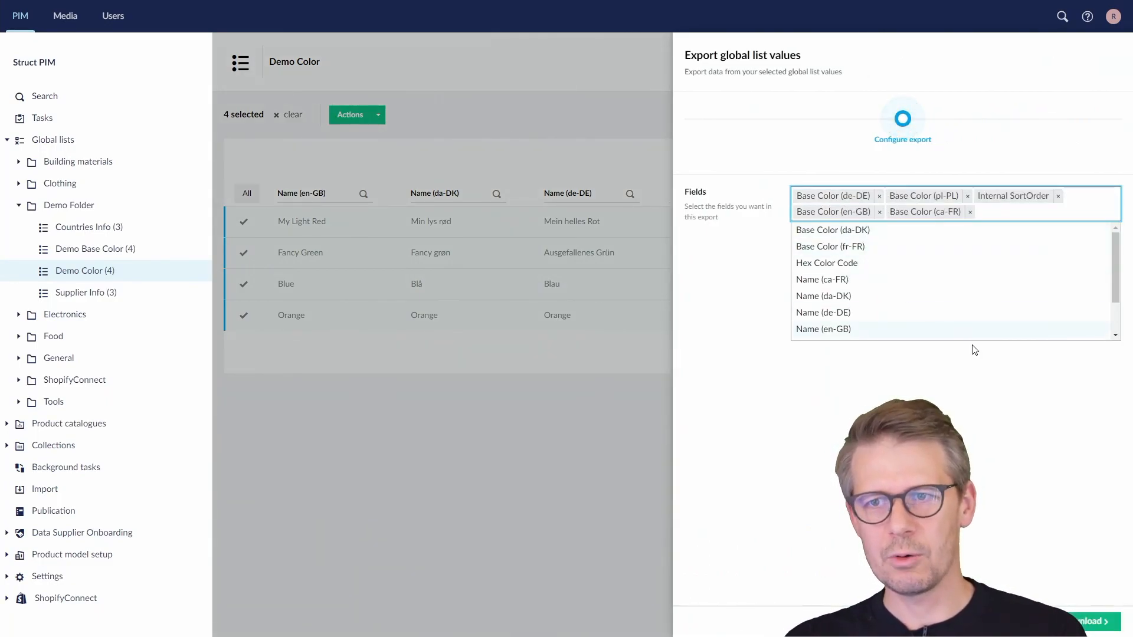
pyautogui.click(1032, 622)
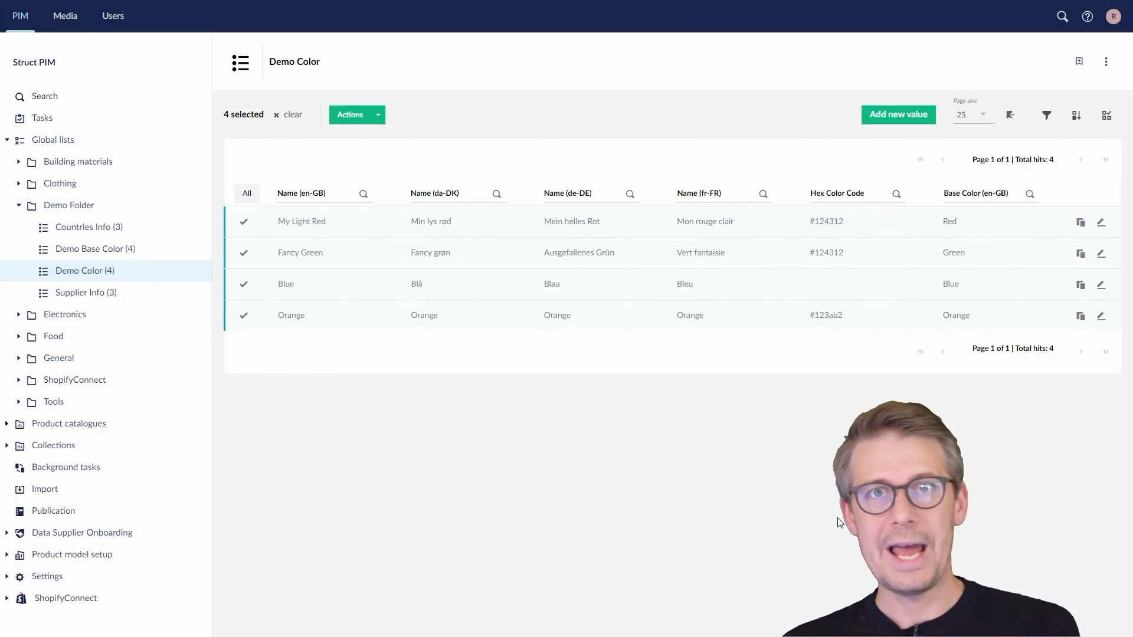
# Open the page for importing data to PIM from a file
pyautogui.click(51, 494)
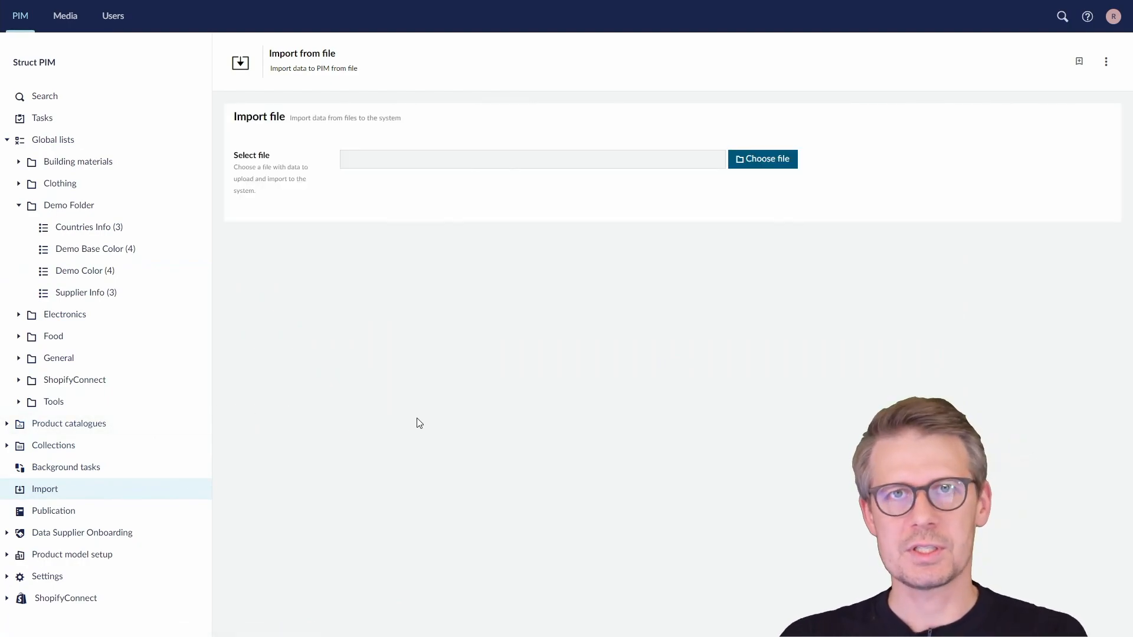